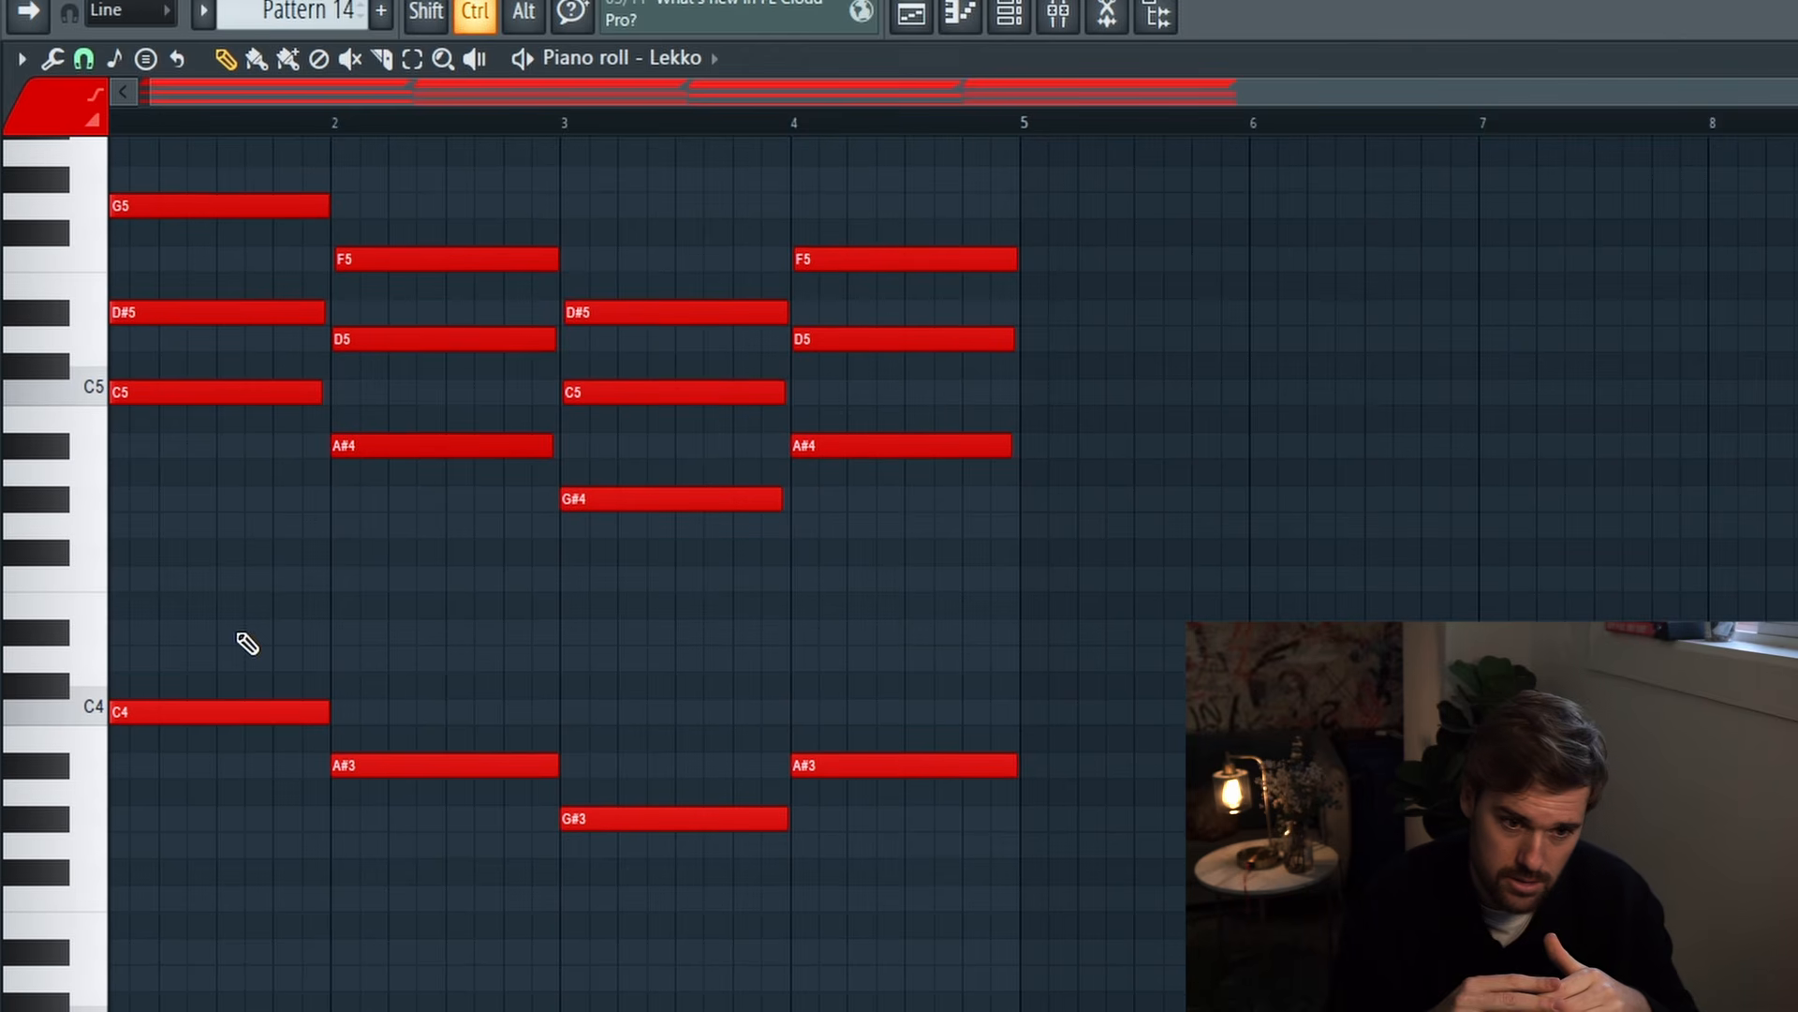
Step: Copy the chord progression's bass notes one octave lower and change the last bar's two bass notes to G3 and G2
{"action": "scroll", "coordinate": [246, 642], "scroll_direction": "up", "scroll_amount": 2}
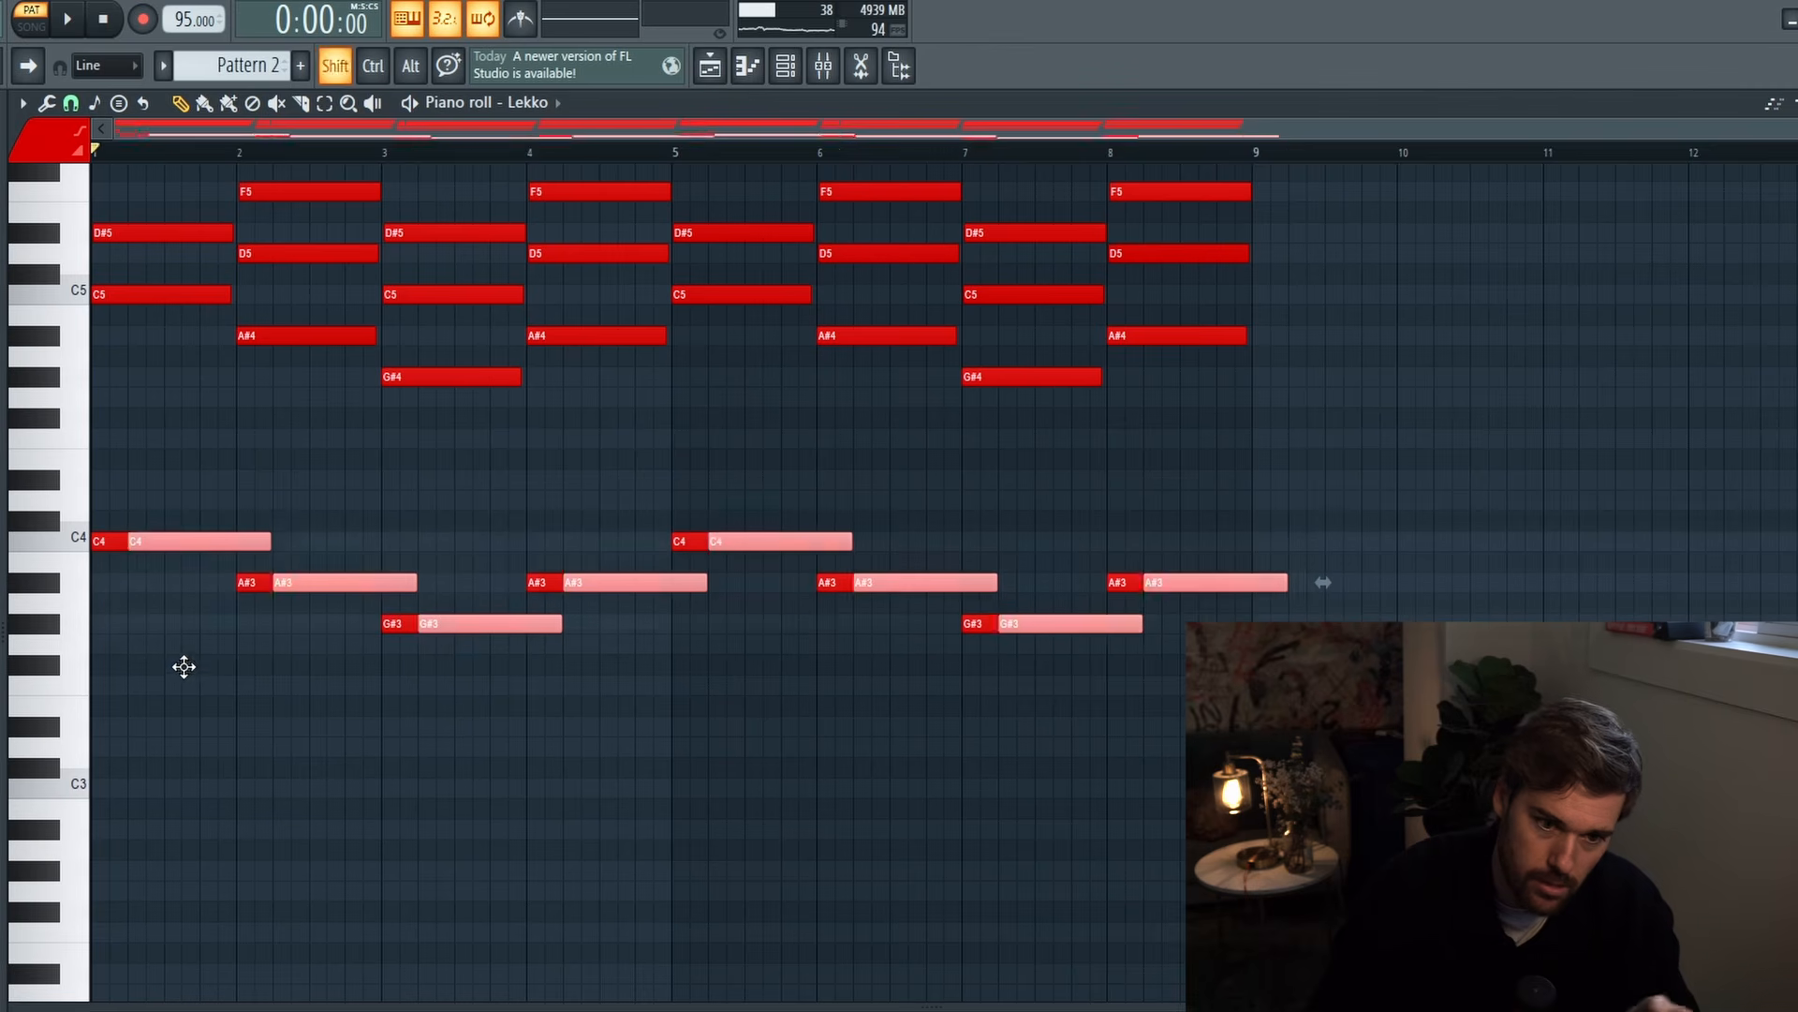
{"action": "left_click_drag", "start_coordinate": [180, 666], "coordinate": [127, 779]}
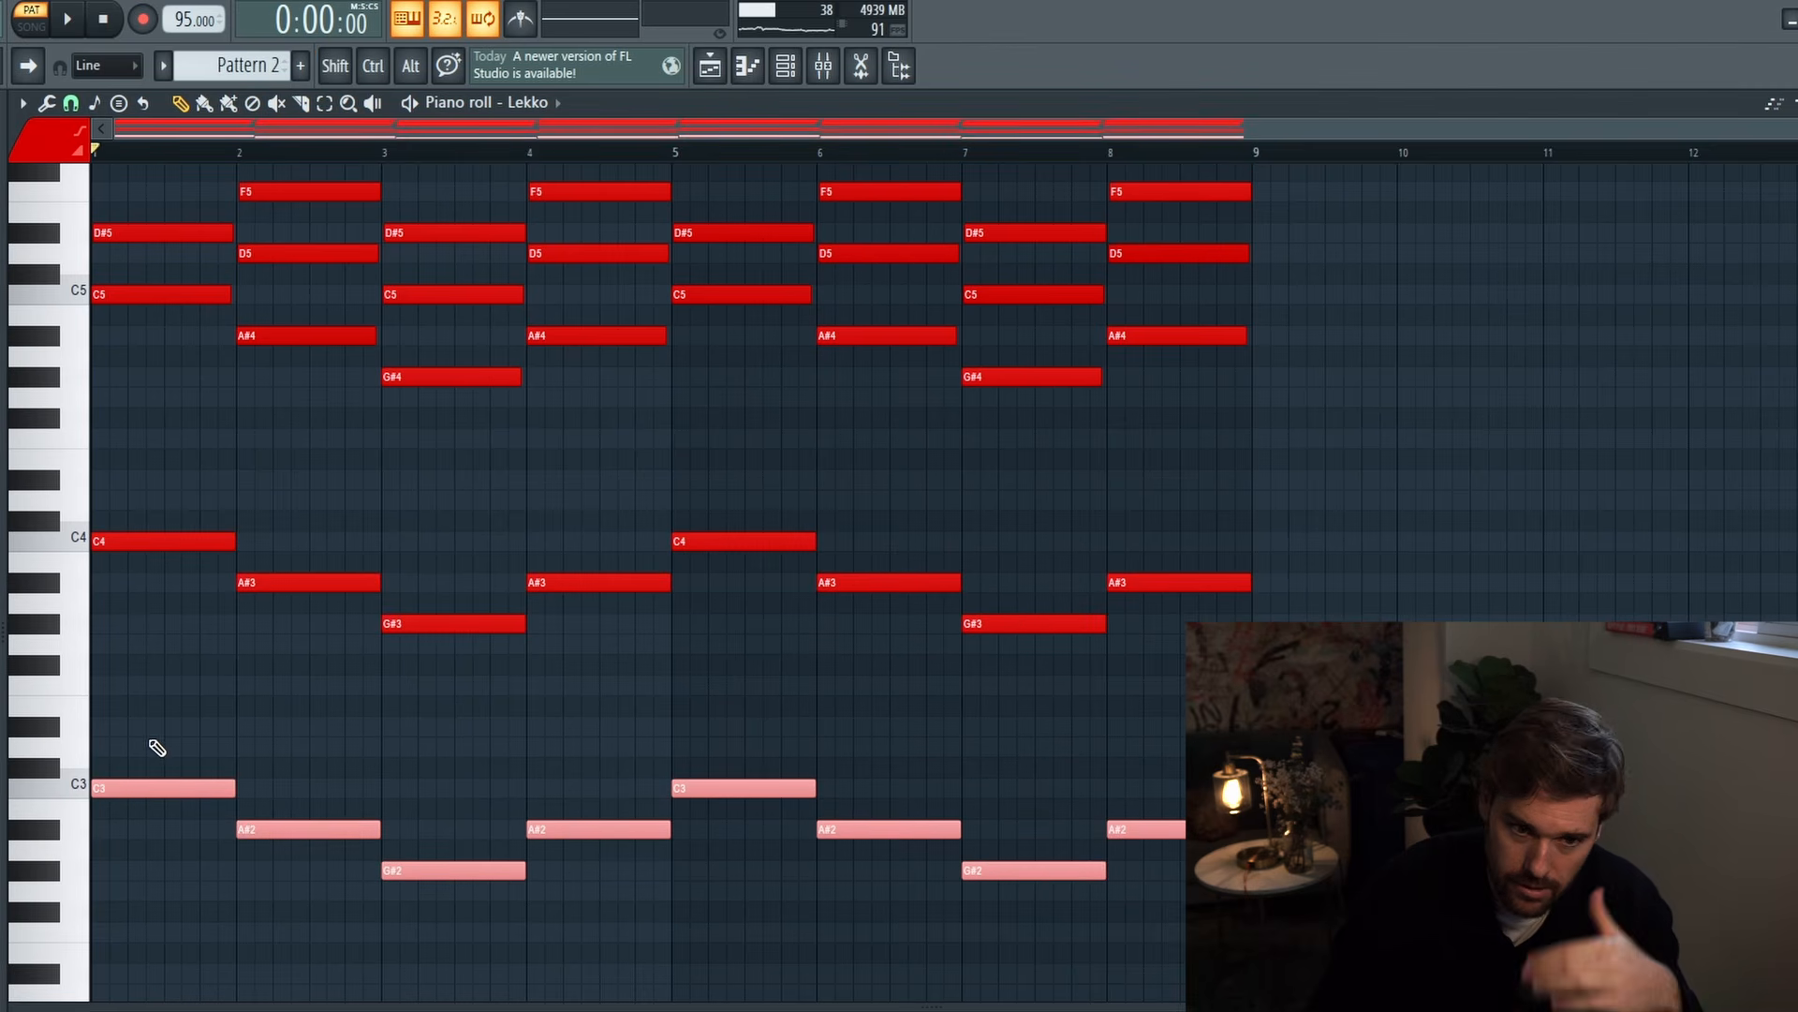
{"action": "key", "text": "ctrl+d"}
{"action": "left_click_drag", "start_coordinate": [1269, 900], "coordinate": [1149, 646]}
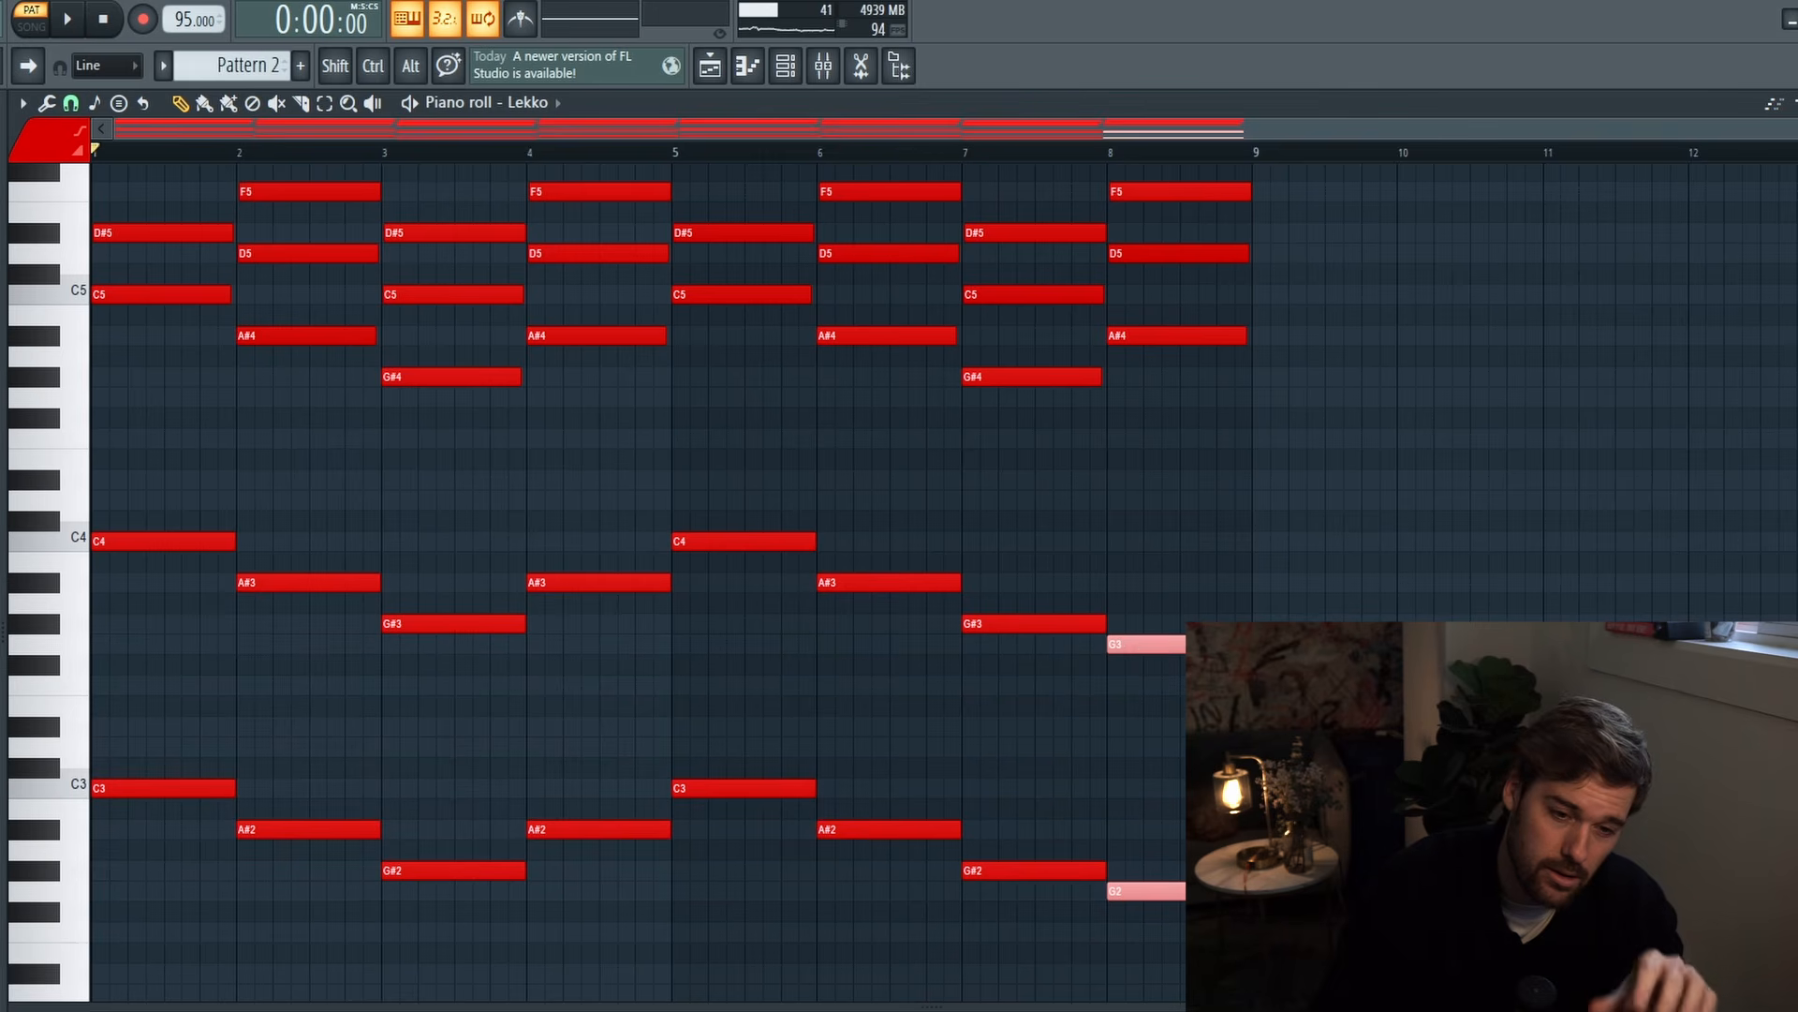
{"action": "scroll", "coordinate": [630, 582], "scroll_direction": "up", "scroll_amount": 2}
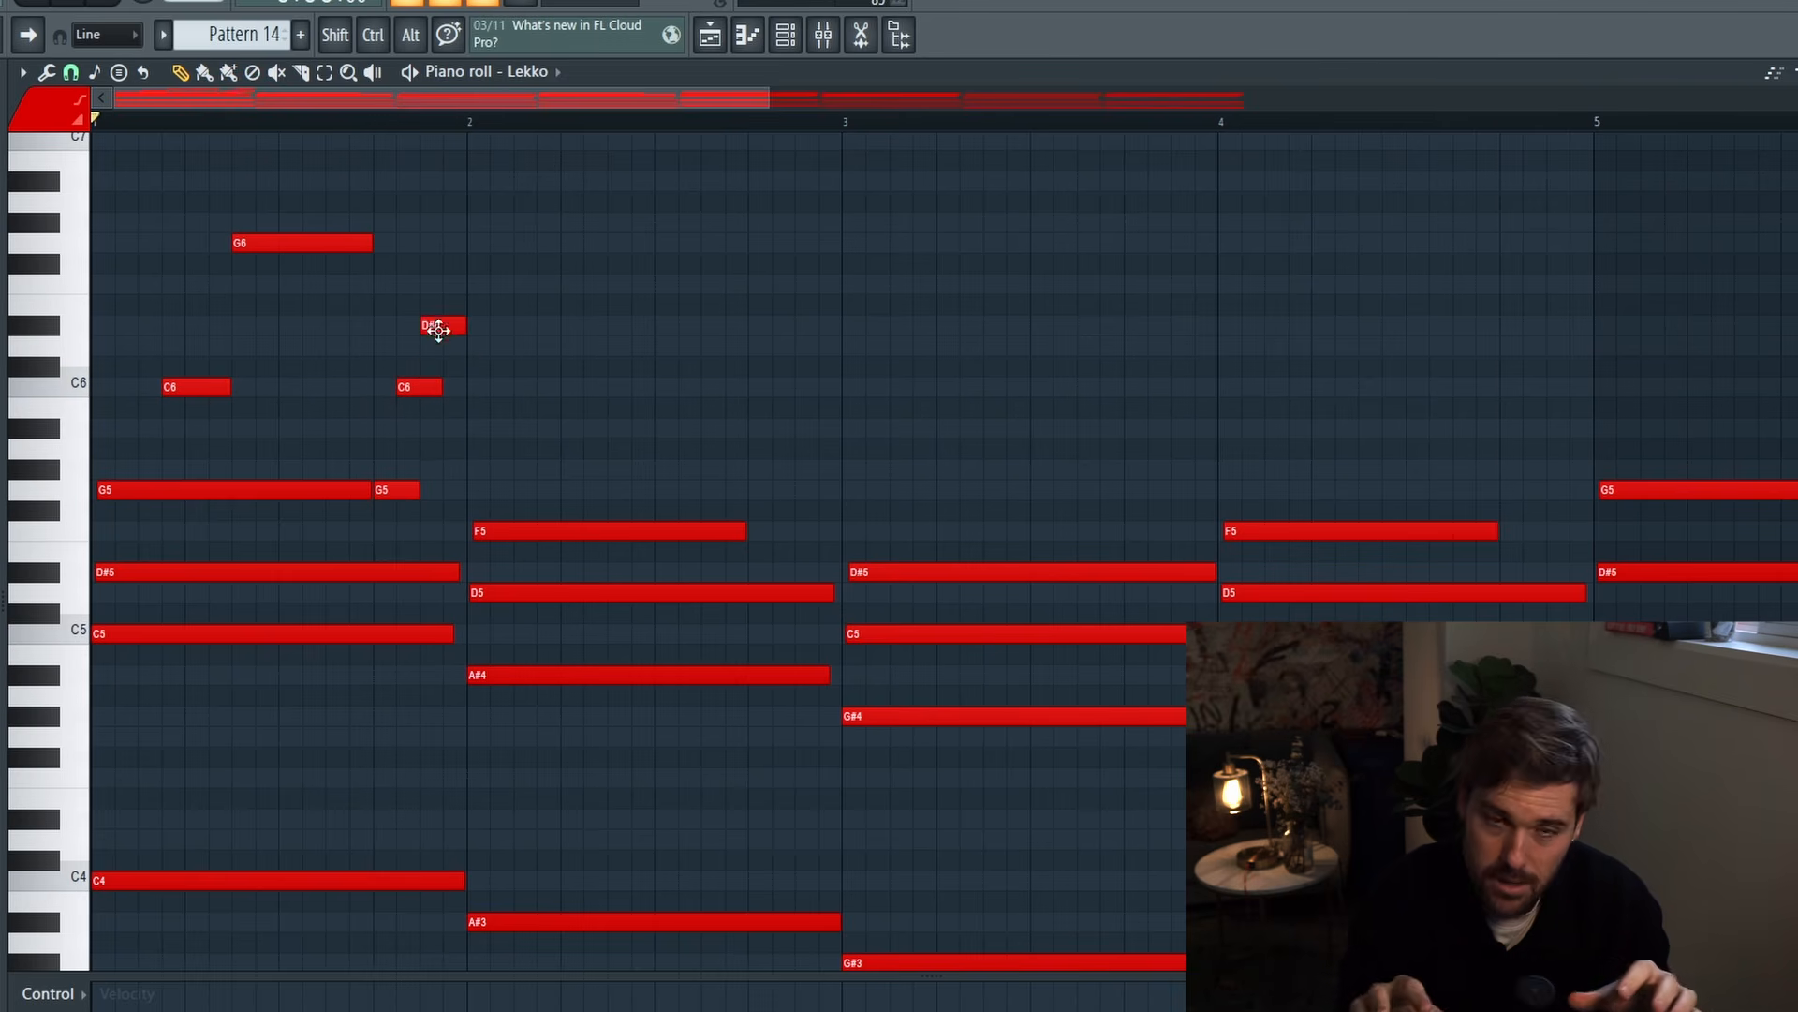
Step: Add a high melody above the Lekko chords, with repeated G6, F6, D#6 and F6 notes across bars 5 to 8
{"action": "key", "text": "space"}
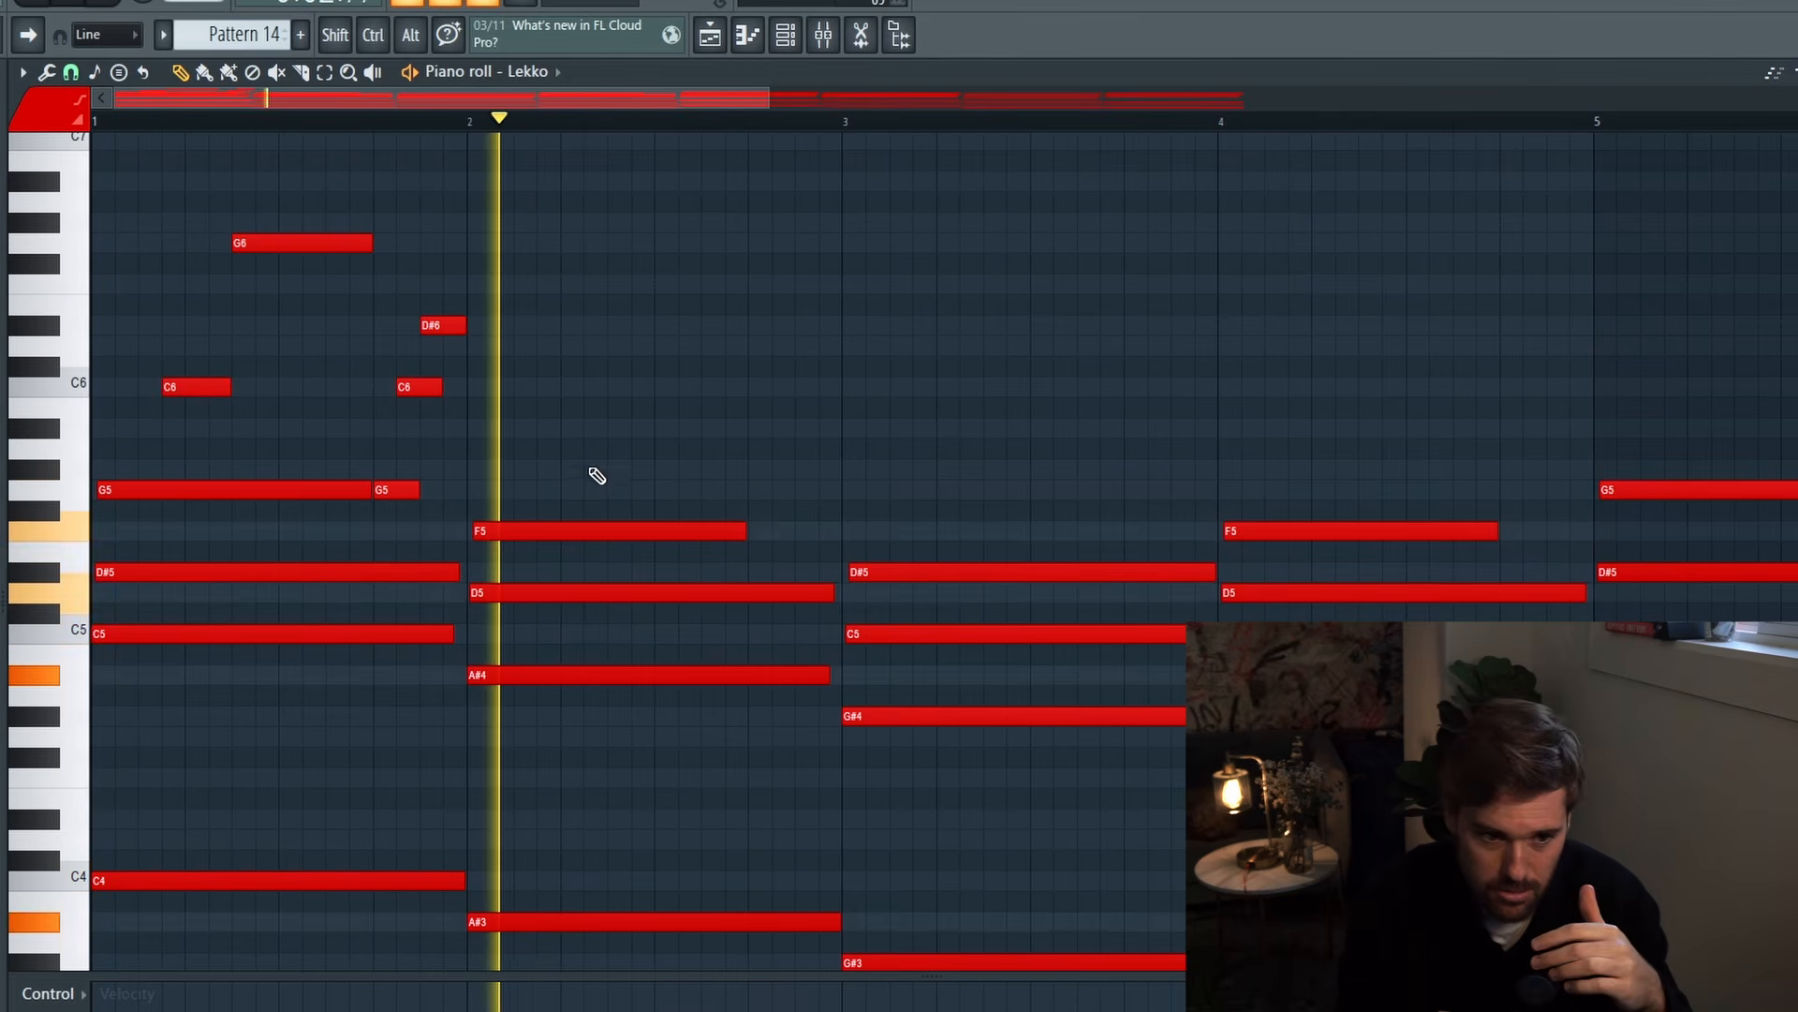
{"action": "key", "text": "space"}
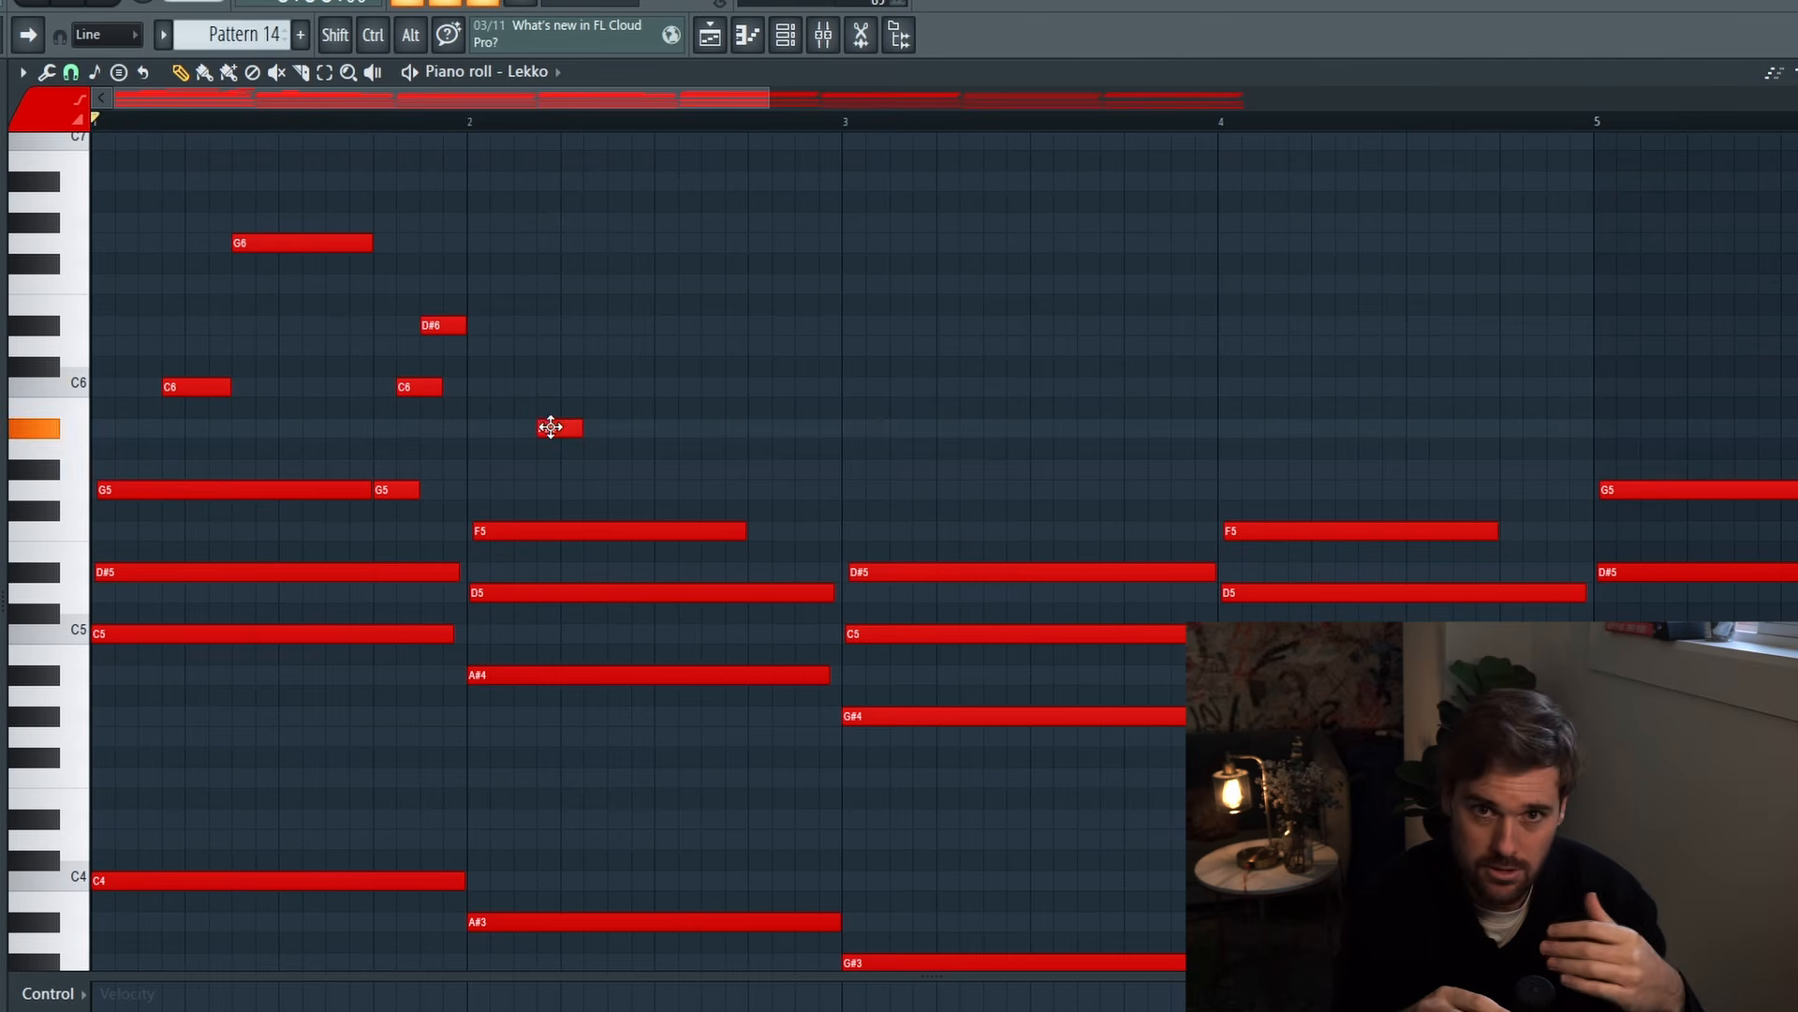
{"action": "scroll", "coordinate": [1008, 272], "scroll_direction": "up", "scroll_amount": 1}
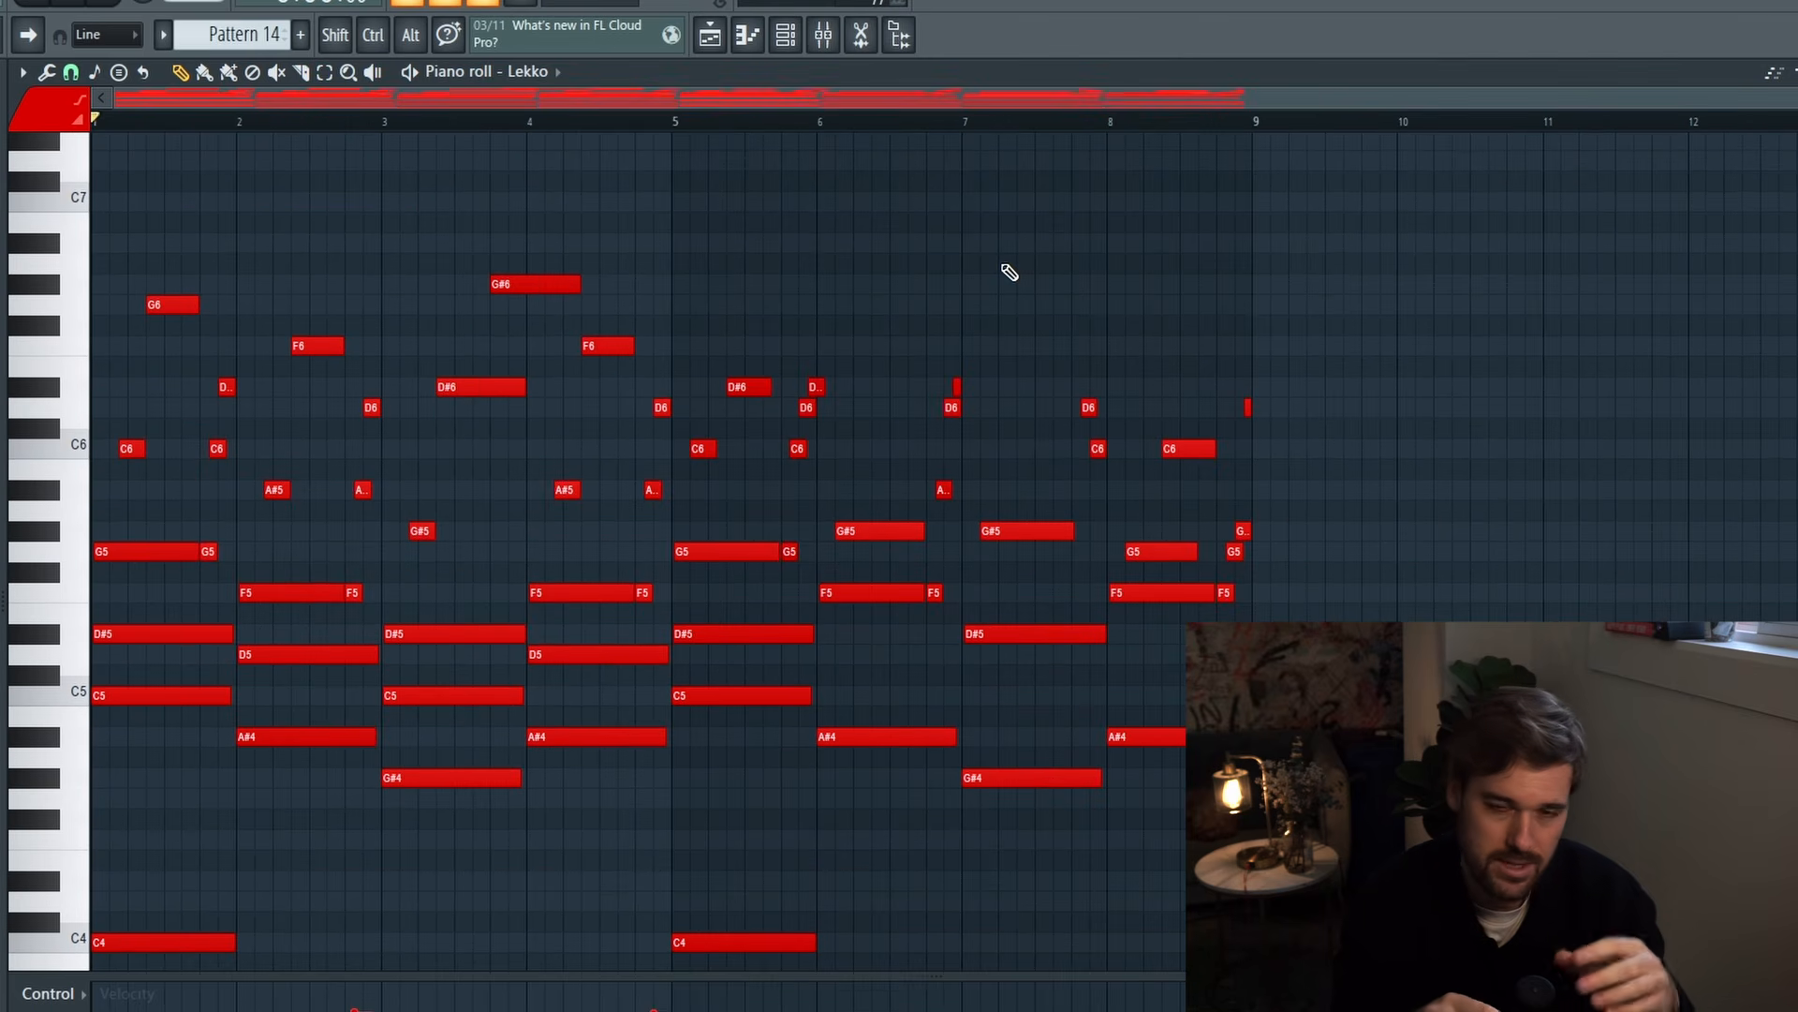
{"action": "scroll", "coordinate": [1004, 272], "scroll_direction": "down", "scroll_amount": 2}
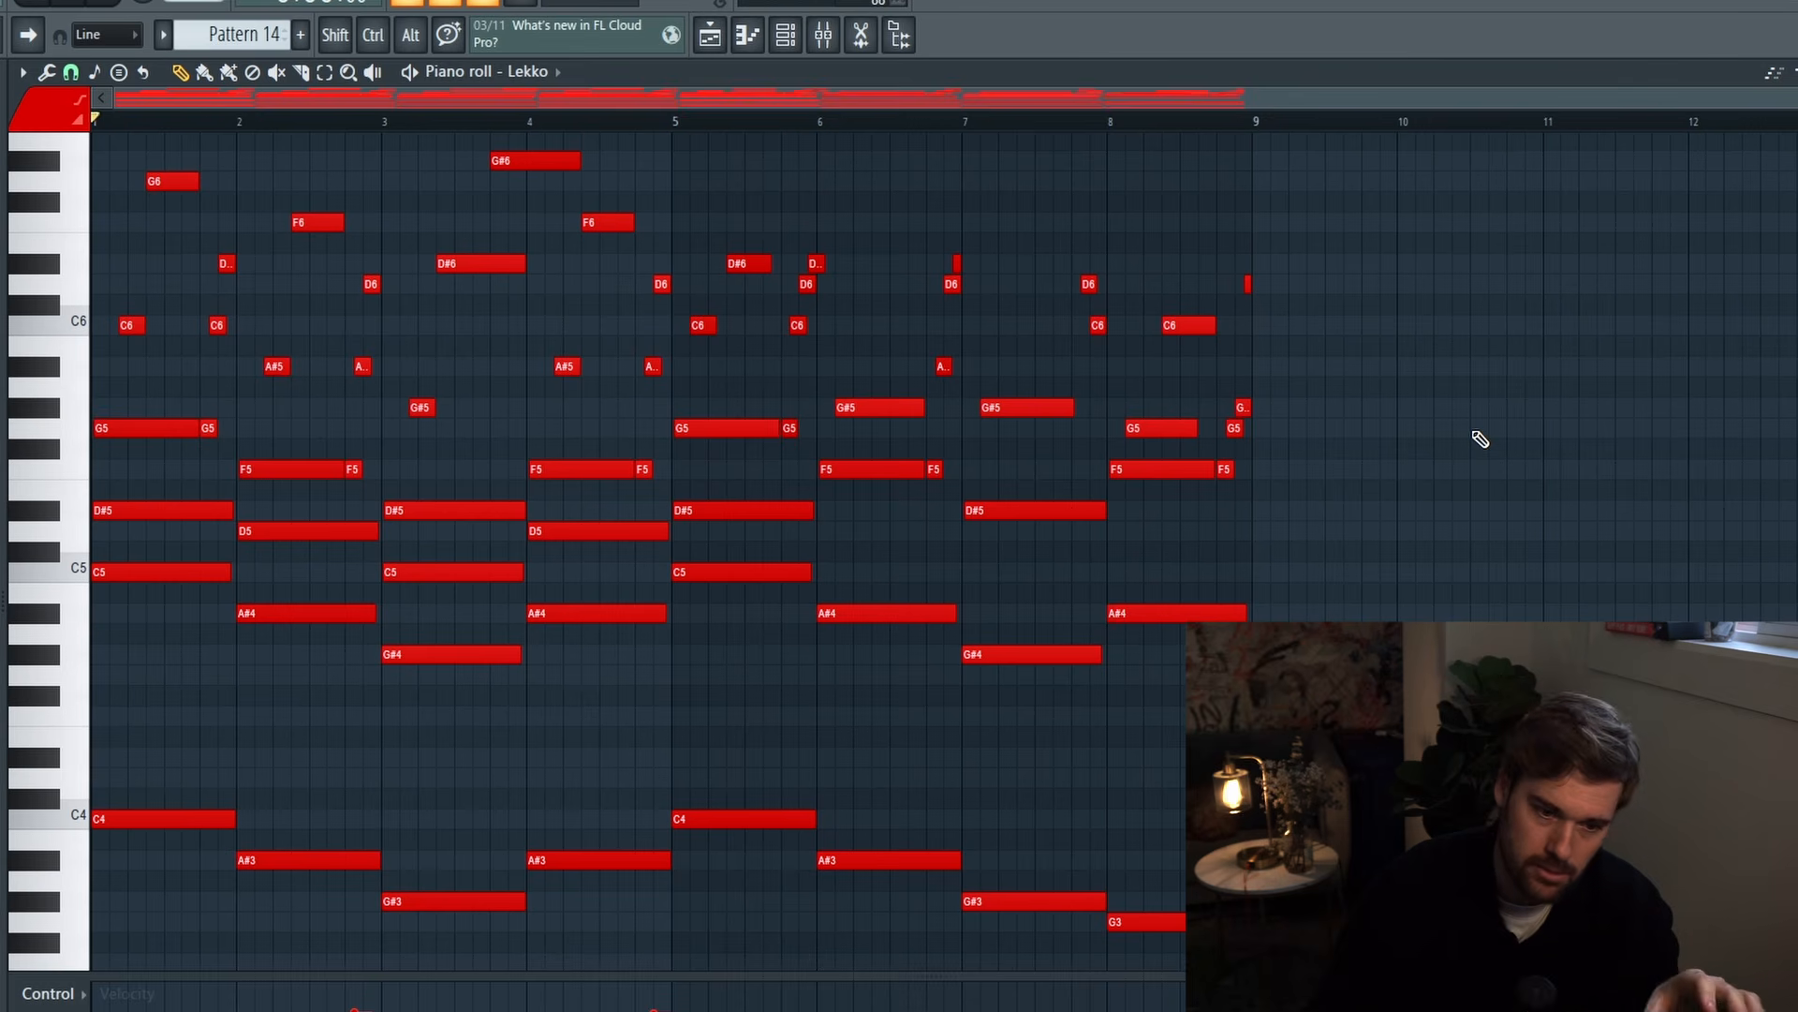
{"action": "key", "text": "ctrl+z"}
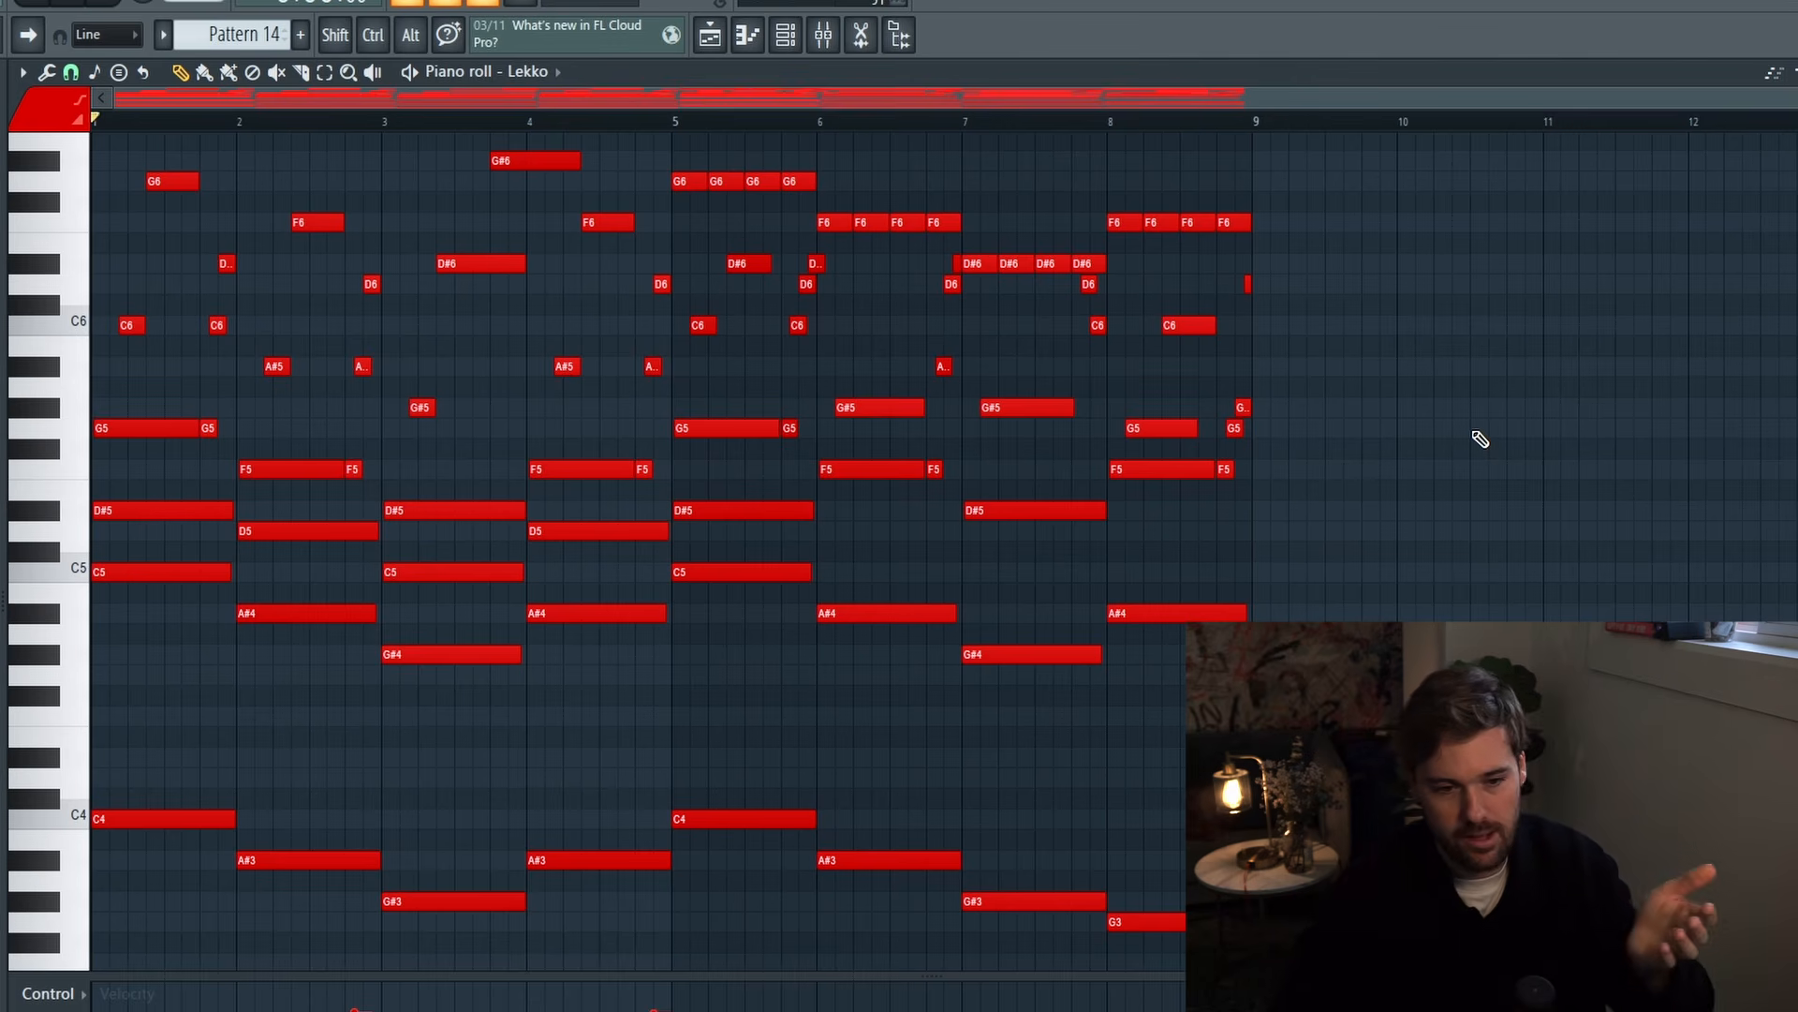
{"action": "key", "text": "space"}
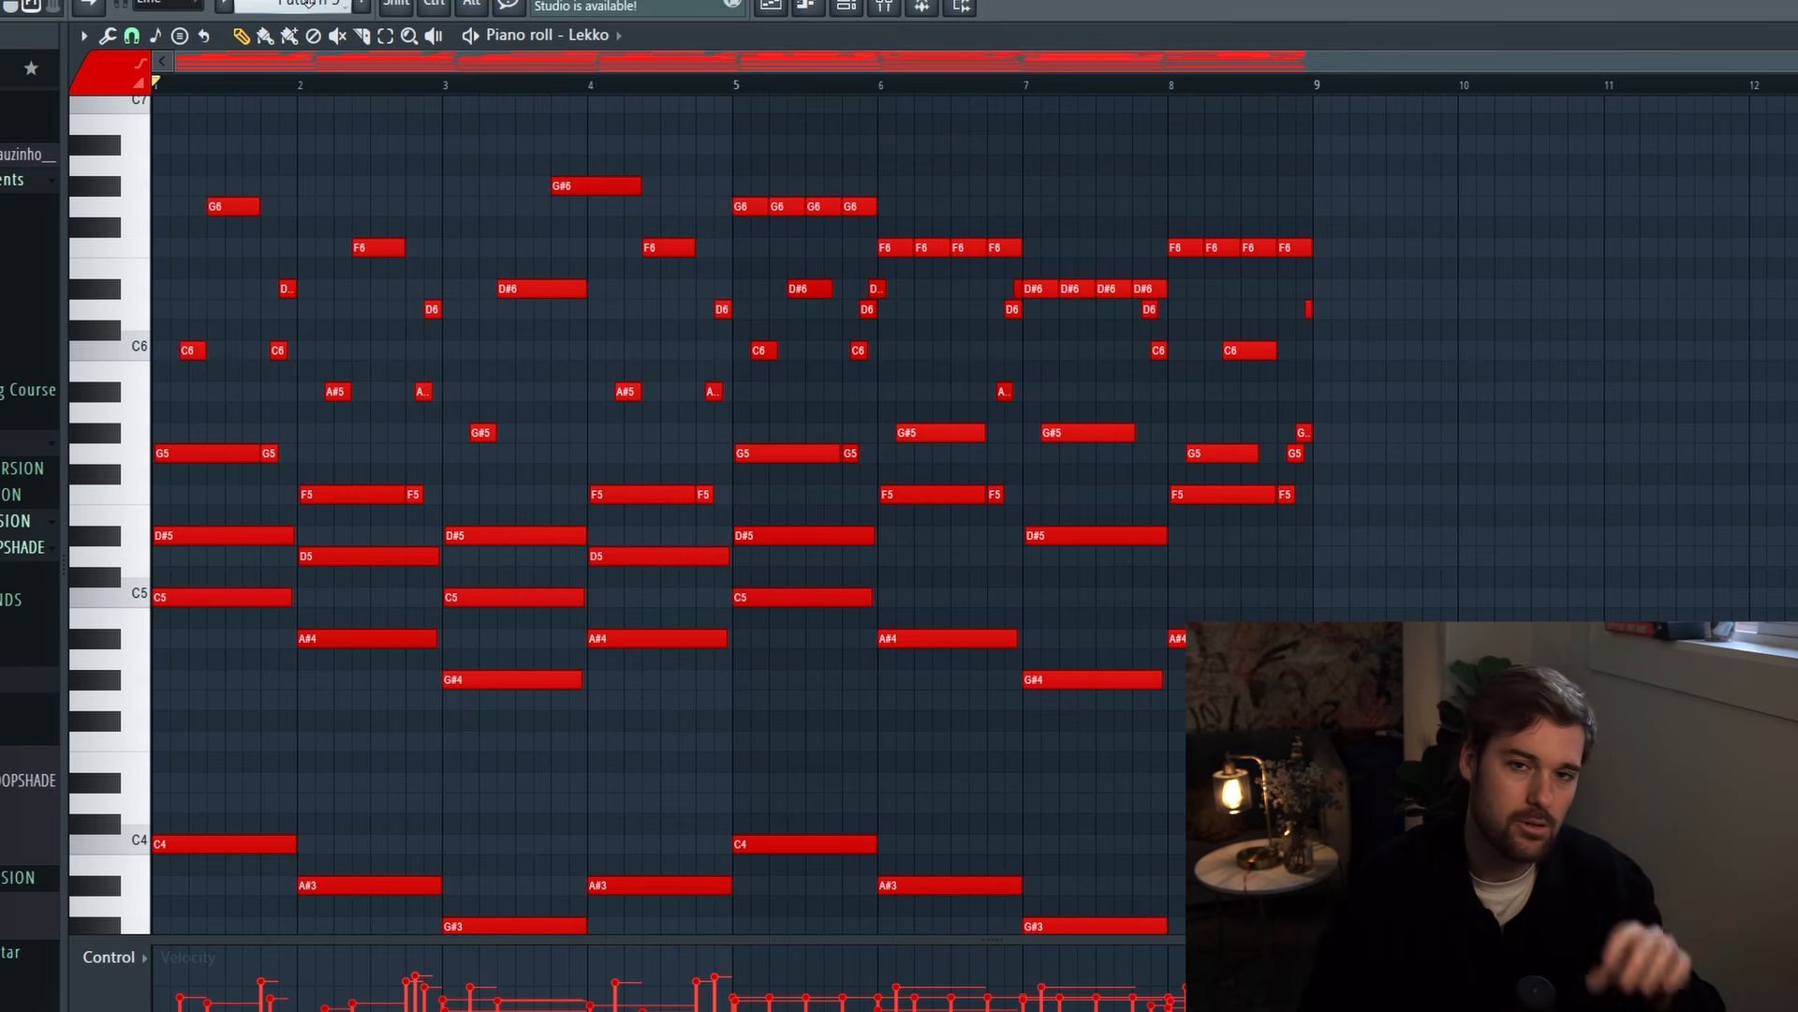
Step: Switch to Pattern 4 and examine its variation of the Lekko melody and chords
{"action": "key", "text": "KP_Subtract"}
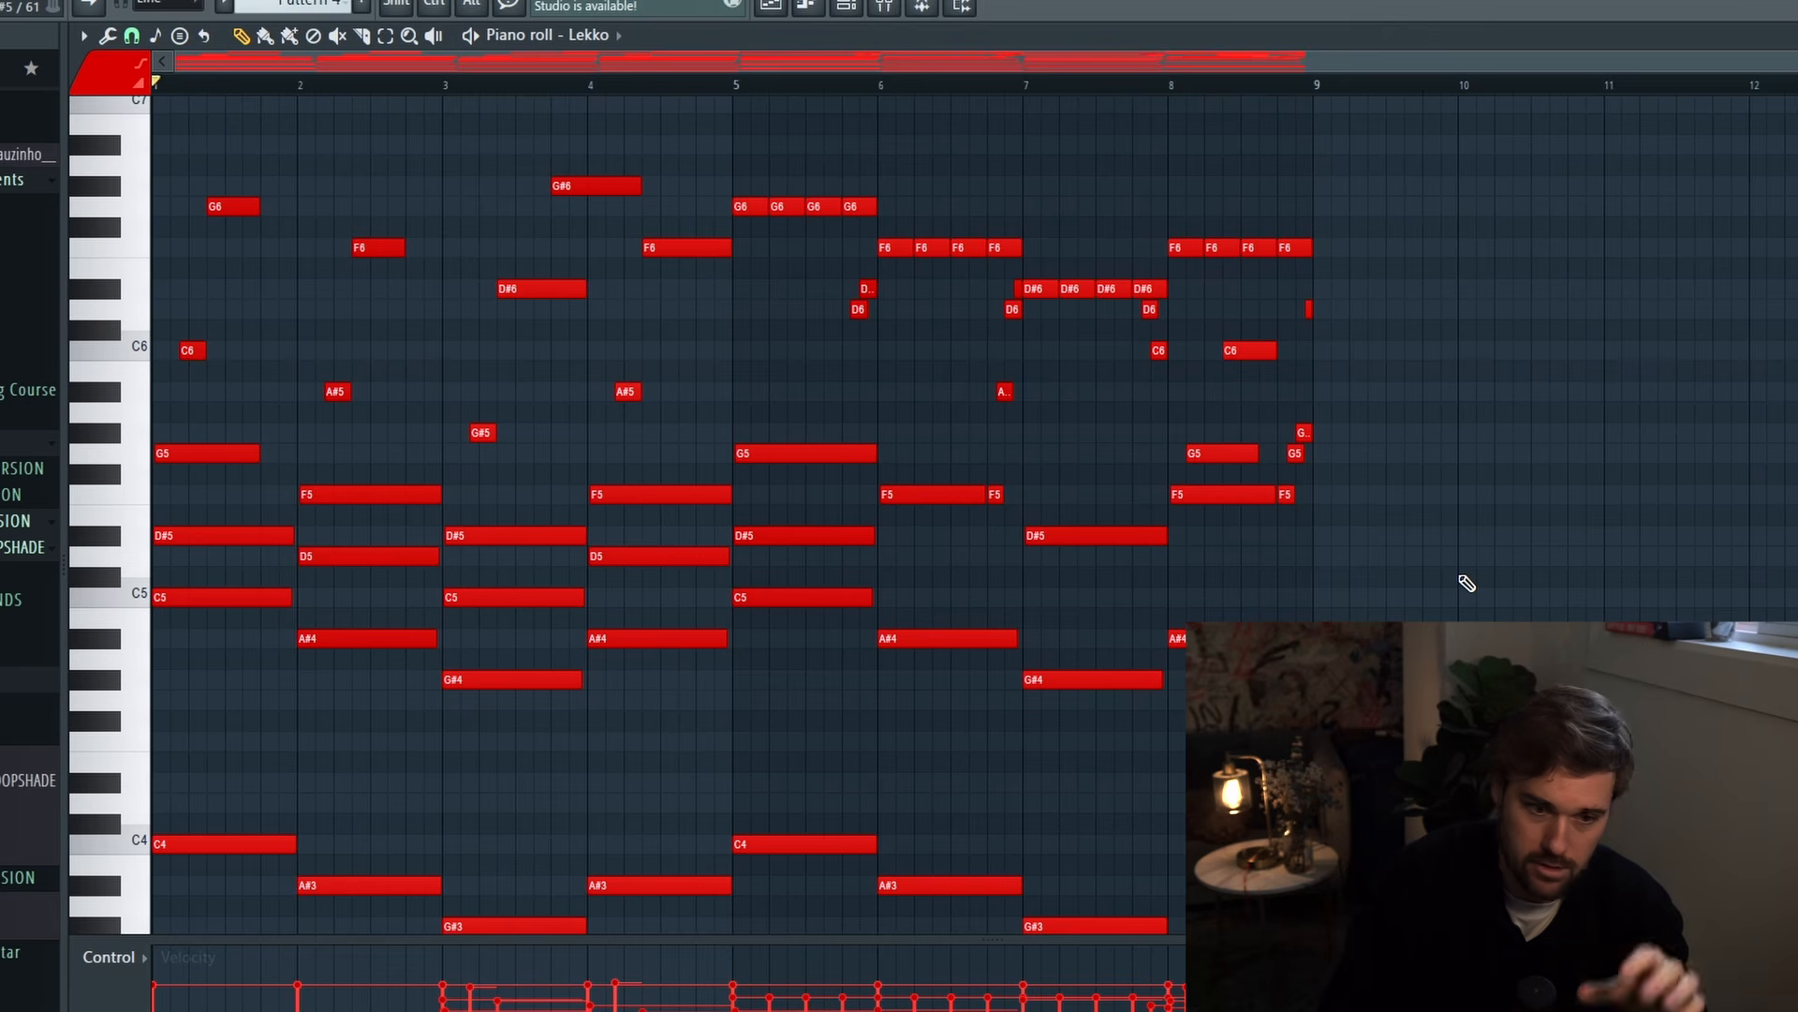
{"action": "scroll", "coordinate": [1463, 580], "scroll_direction": "down", "scroll_amount": 2}
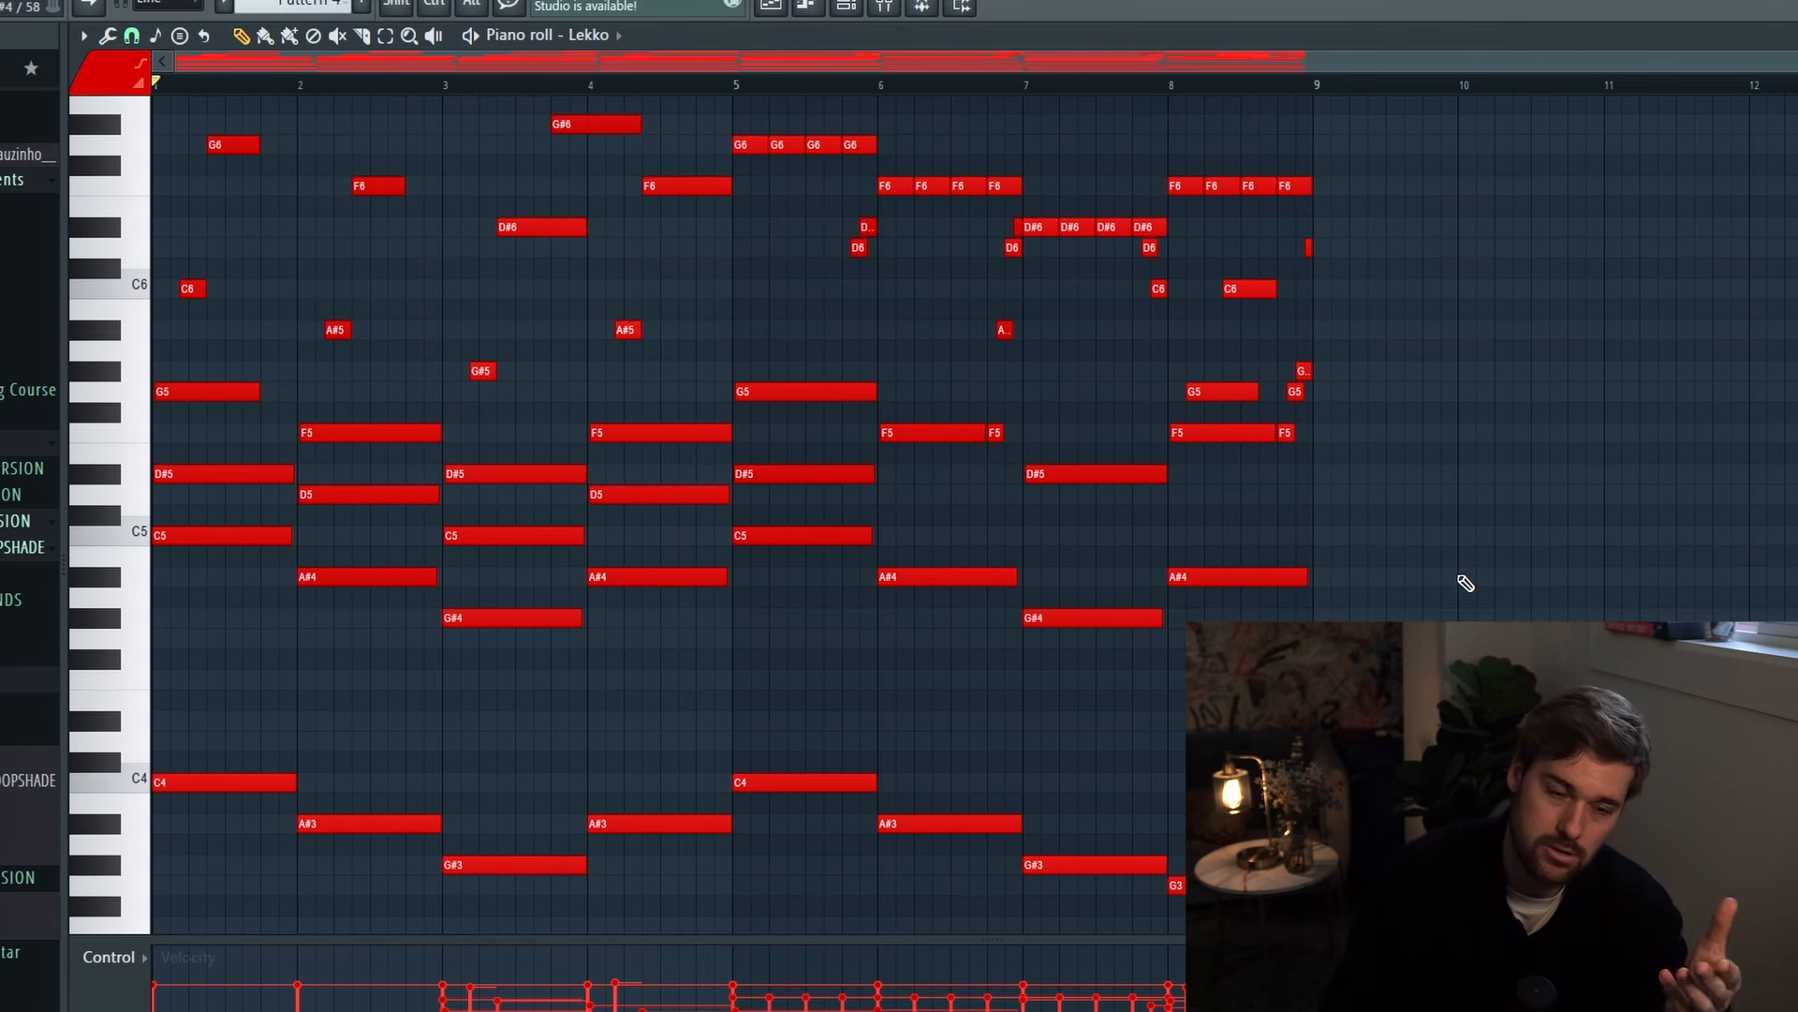
{"action": "scroll", "coordinate": [1456, 581], "scroll_direction": "up", "scroll_amount": 2}
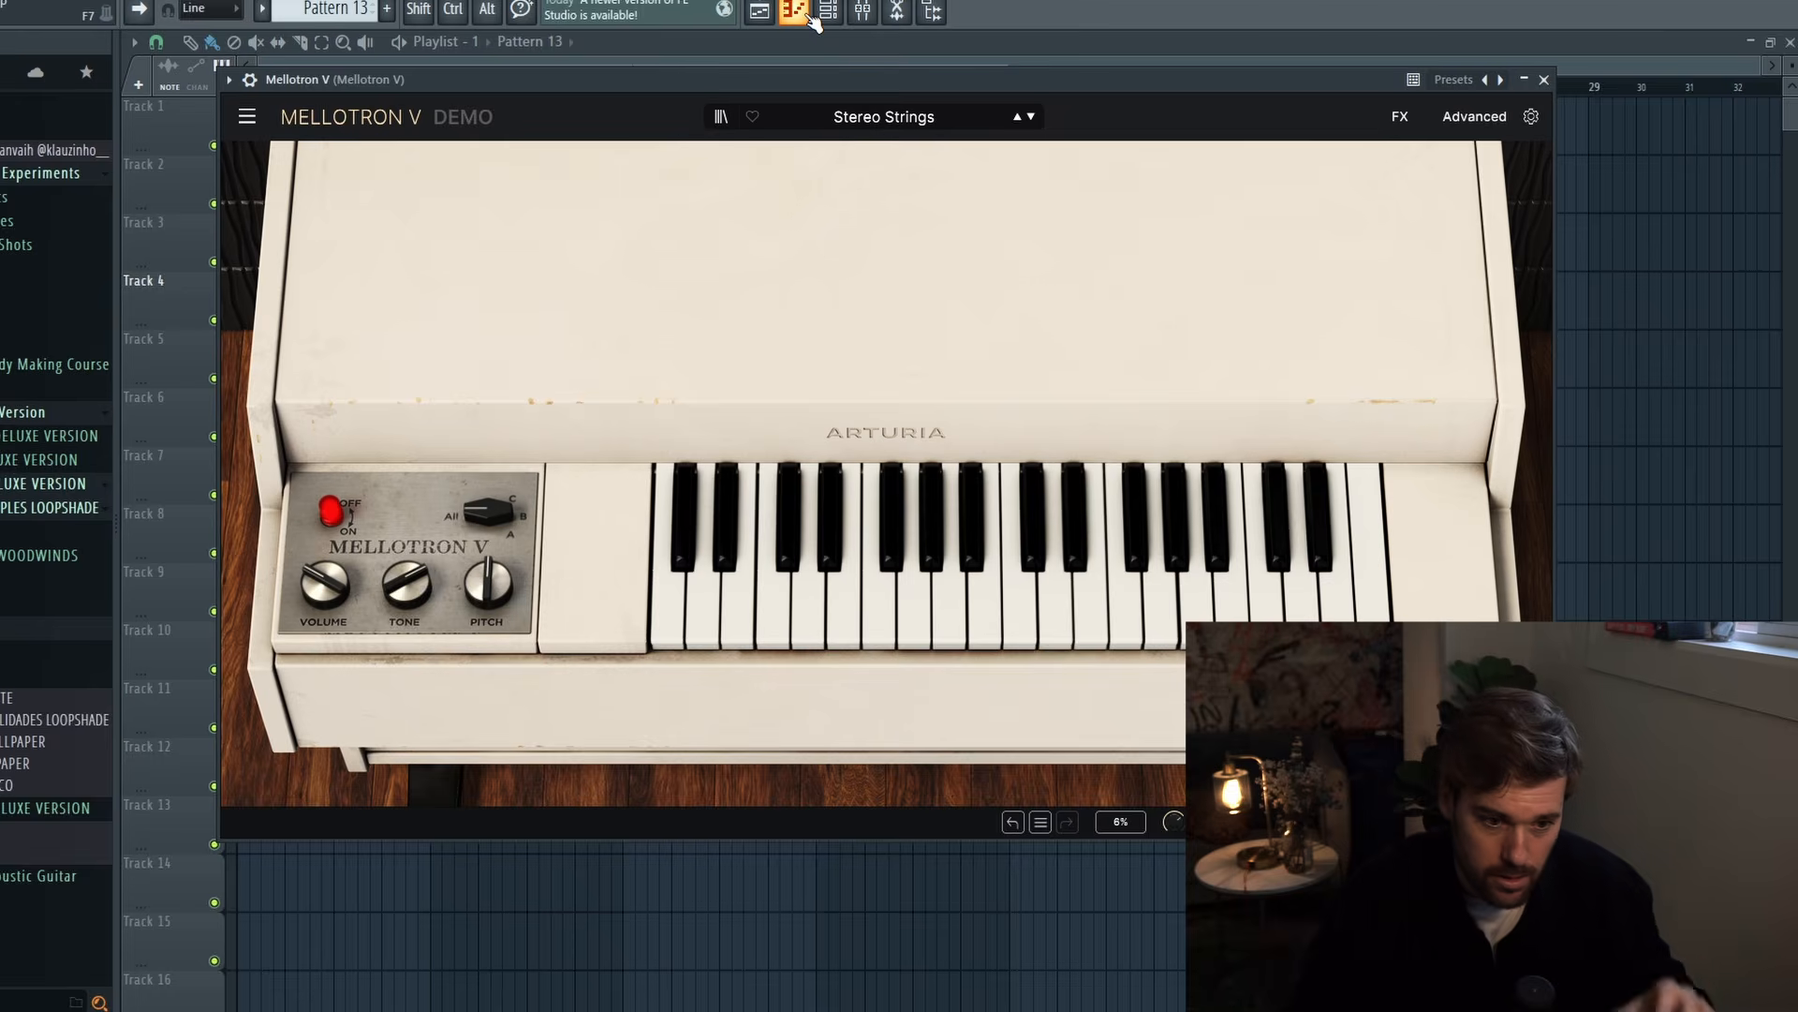
Step: Review the Mellotron V chord notes of Pattern 13 in the piano roll and return to the playlist
{"action": "left_click", "coordinate": [796, 11]}
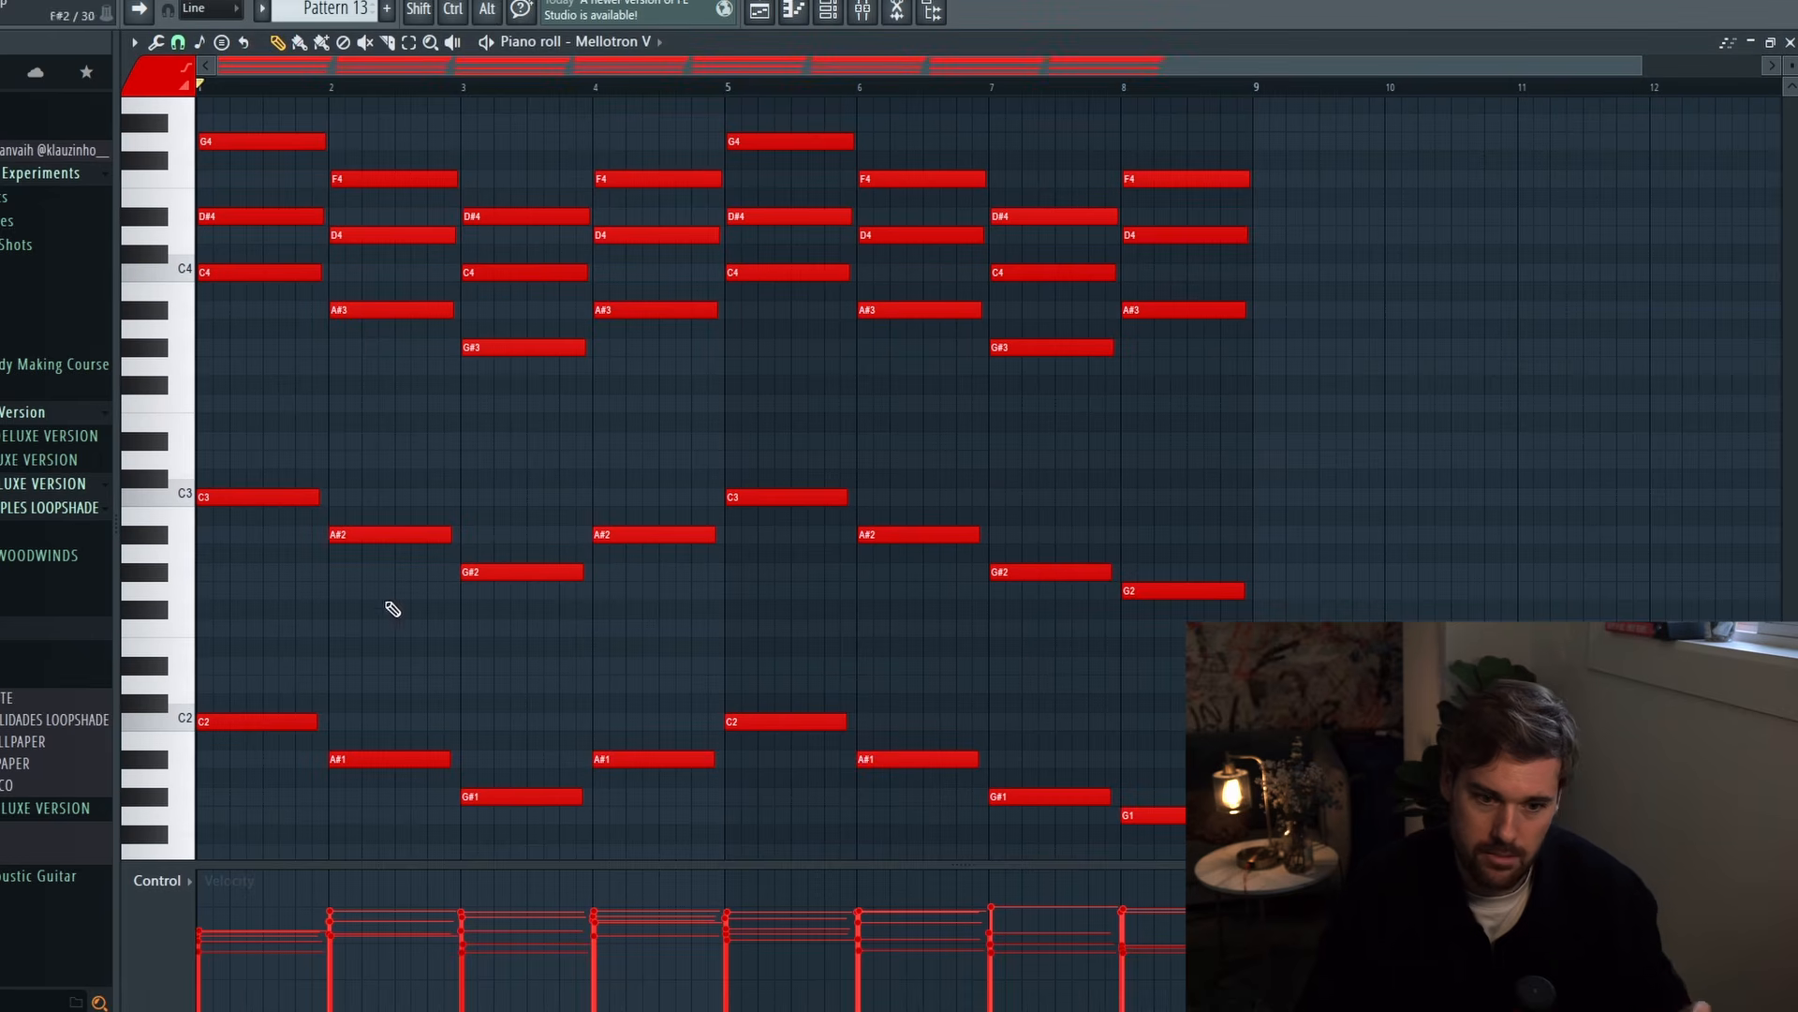
{"action": "left_click", "coordinate": [761, 13]}
Step: Audition the arrangement from bar 9 and open the Pattern 11 (consolidated) clip on Track 7
{"action": "left_click", "coordinate": [802, 470]}
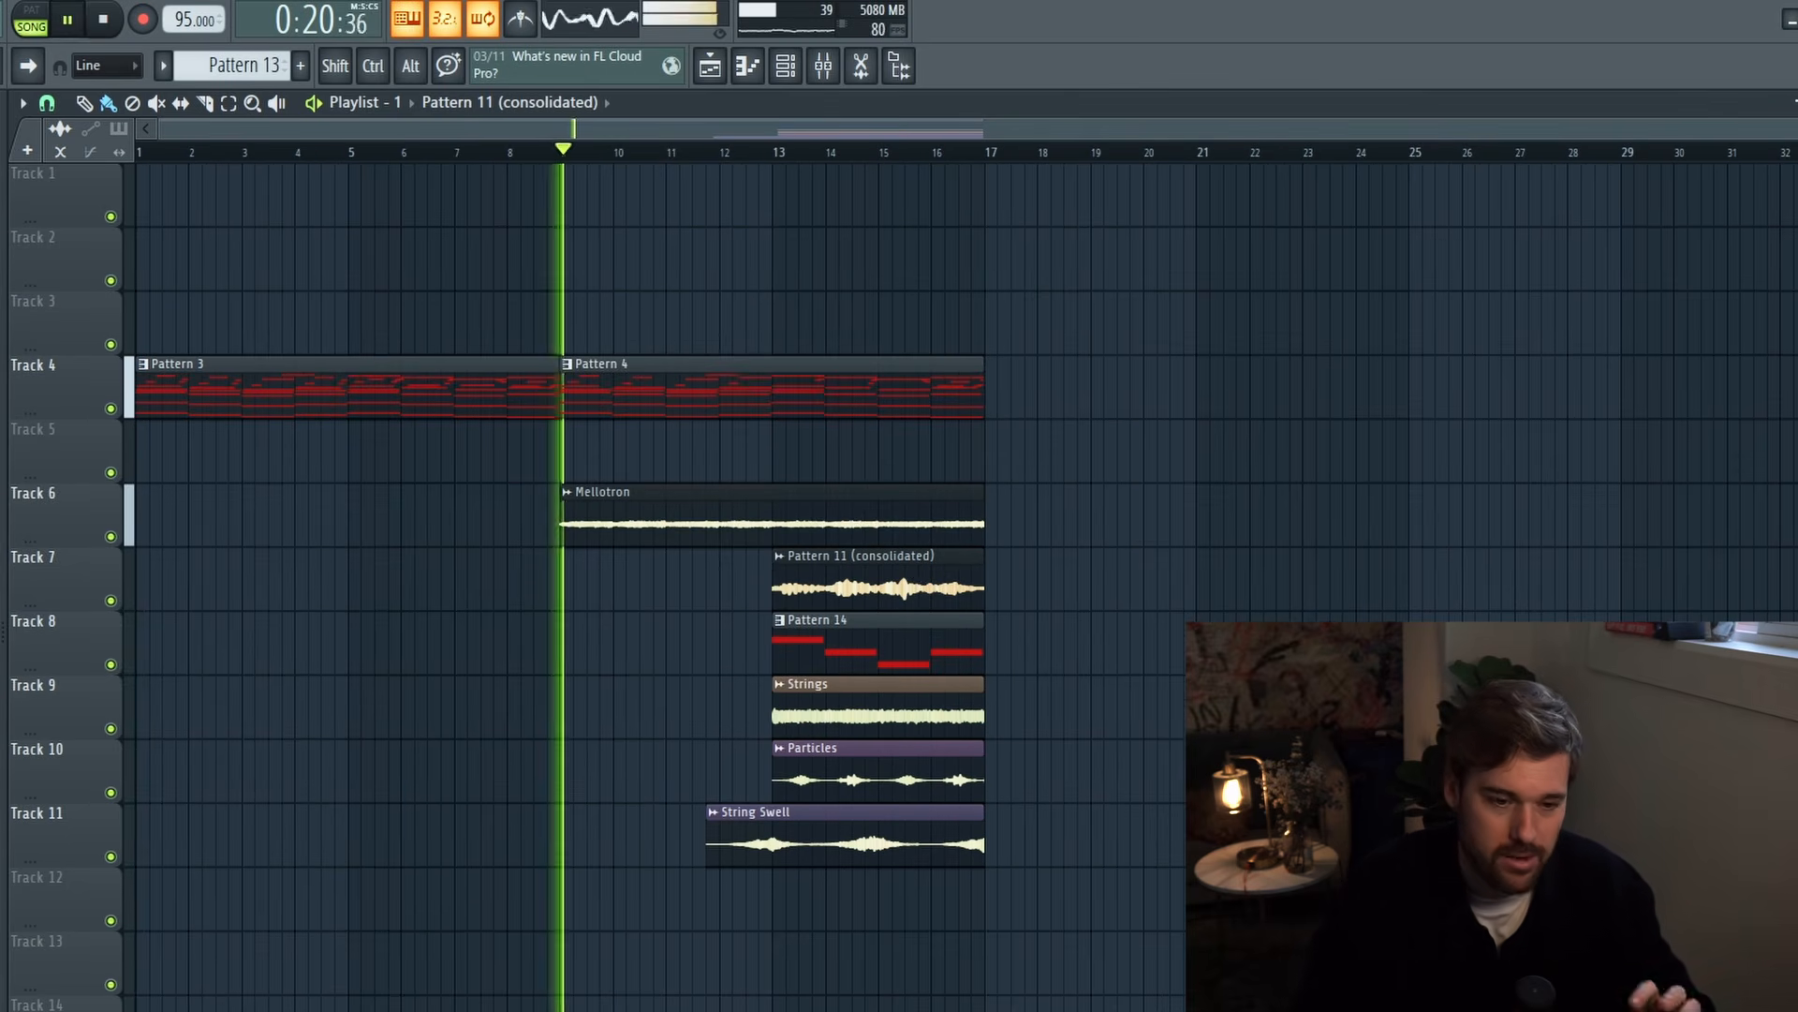
{"action": "key", "text": "space"}
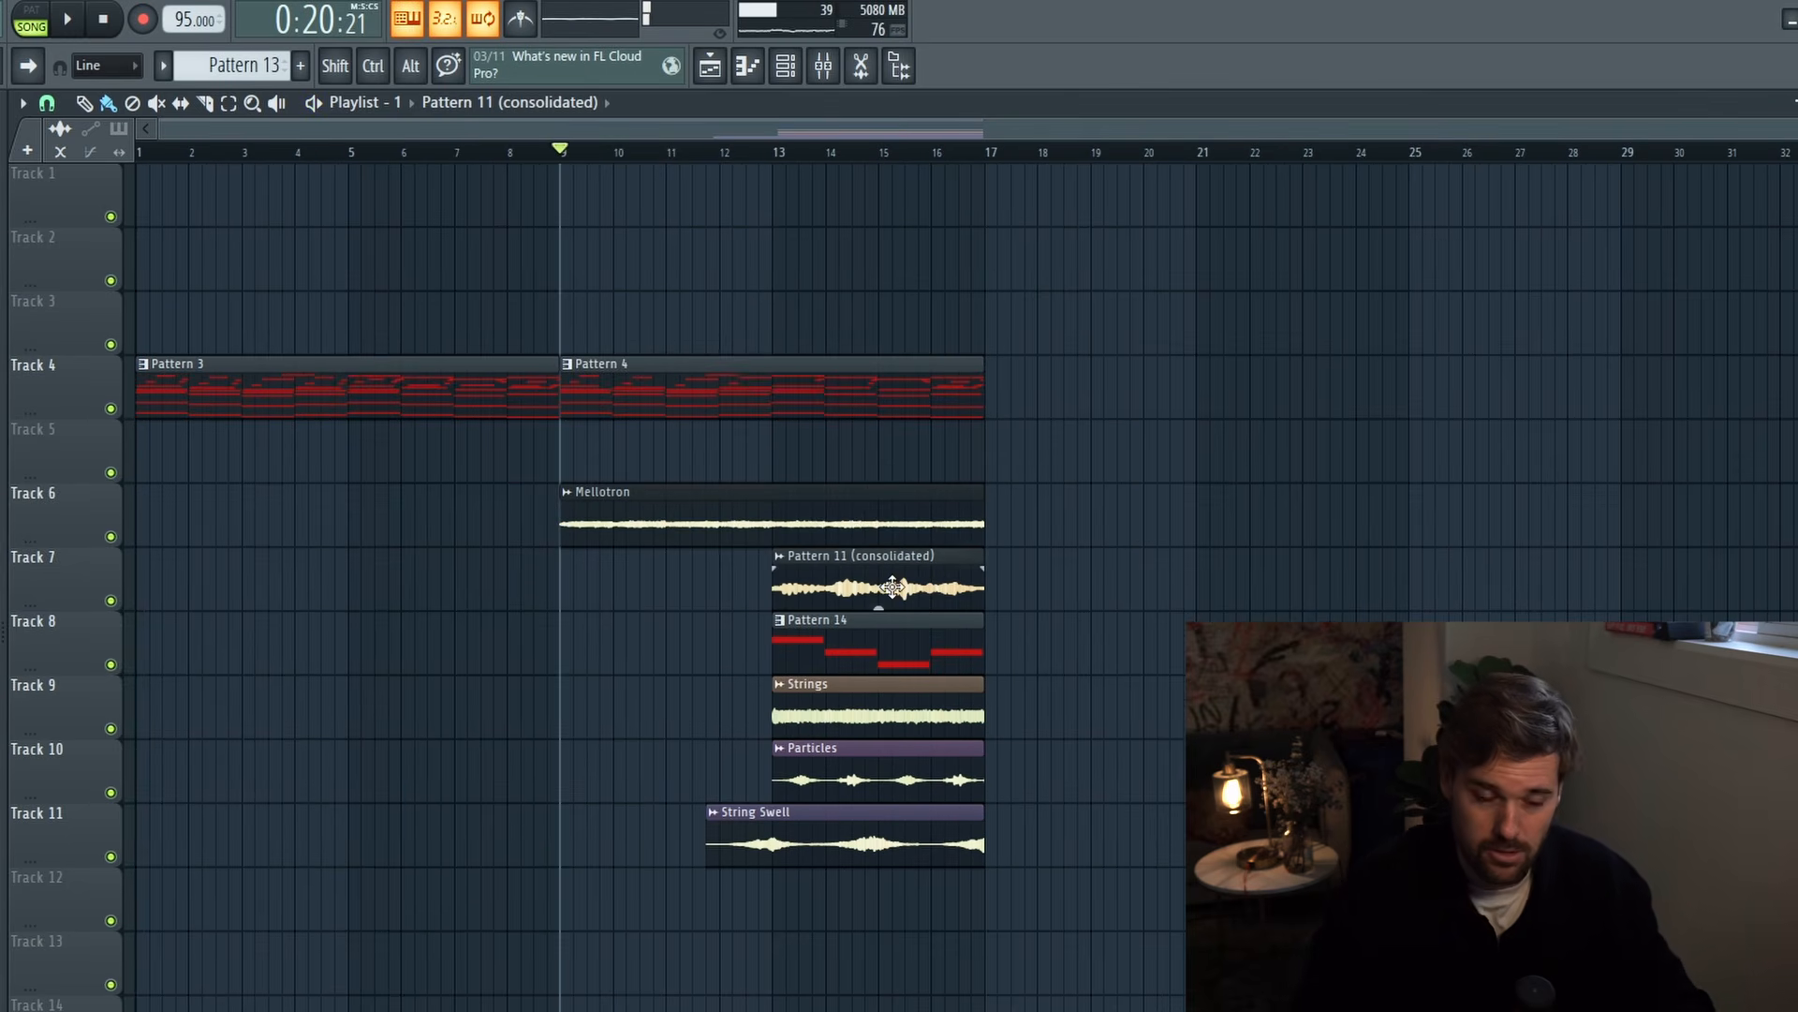
{"action": "double_click", "coordinate": [892, 587]}
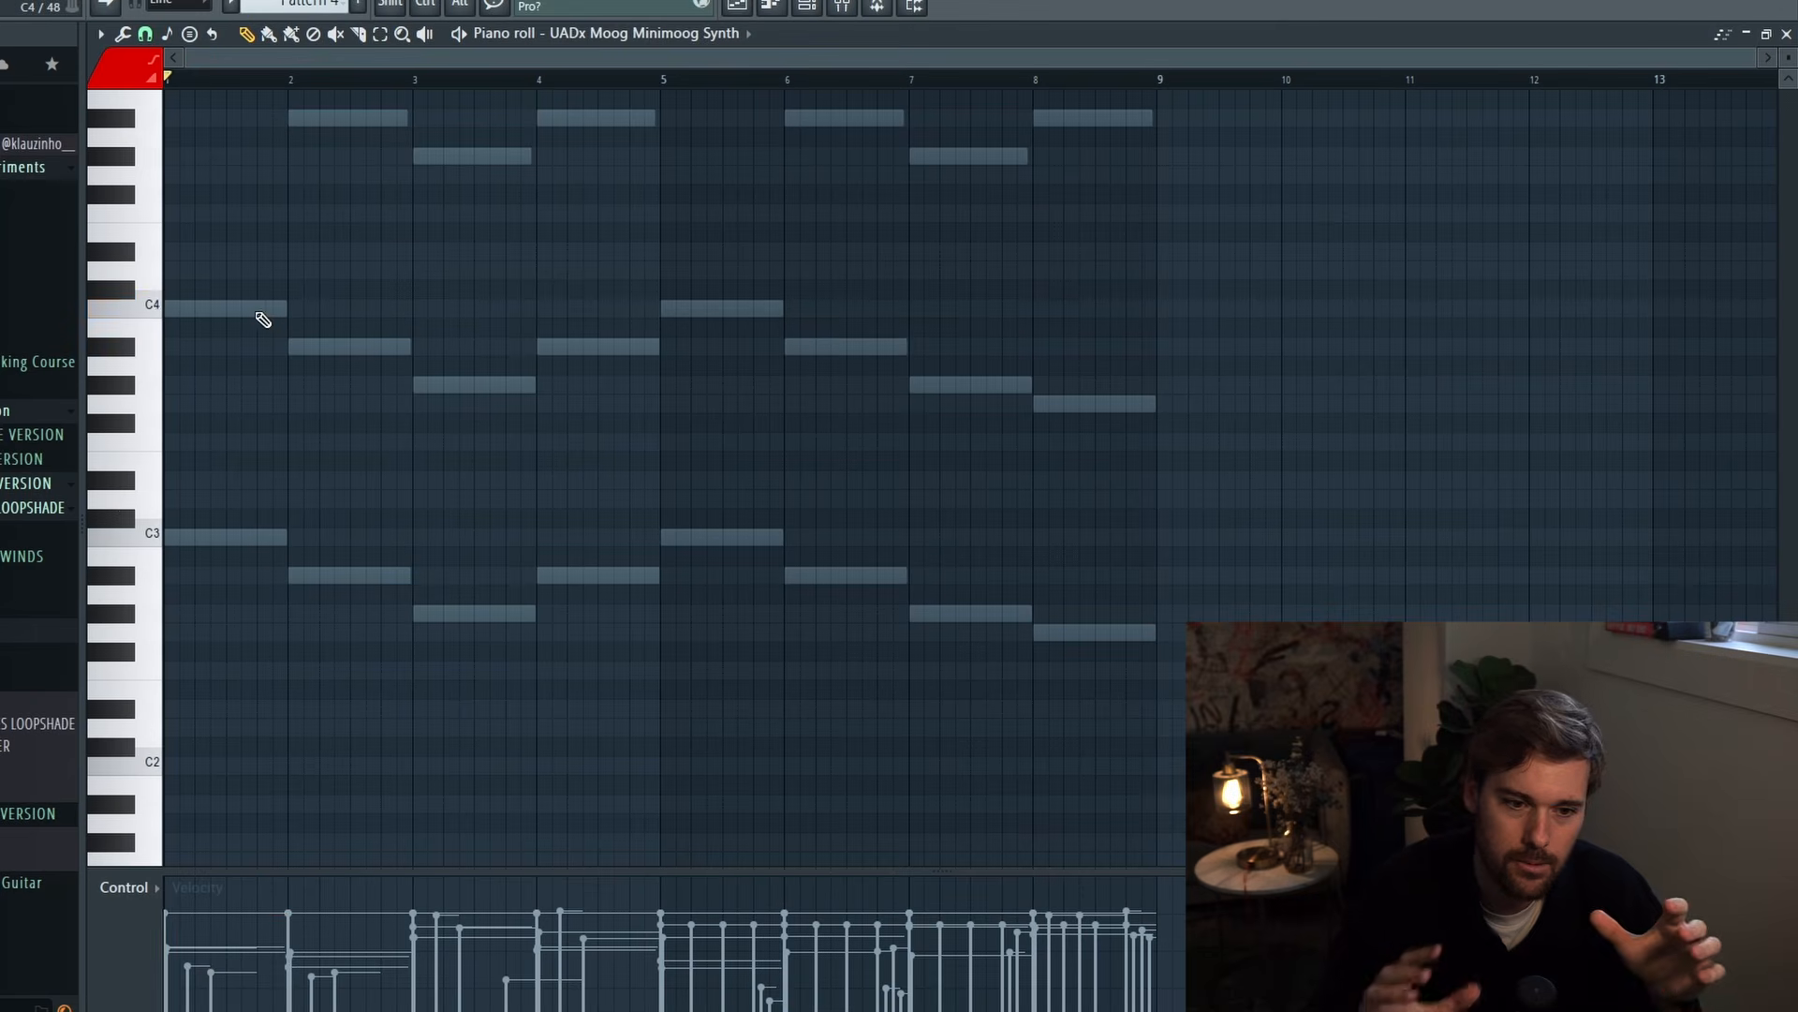
Step: Draw Minimoog bass notes over the ghosted chord roots, starting with C4 in bar 1 and A#3 in bar 2
{"action": "left_click", "coordinate": [159, 307]}
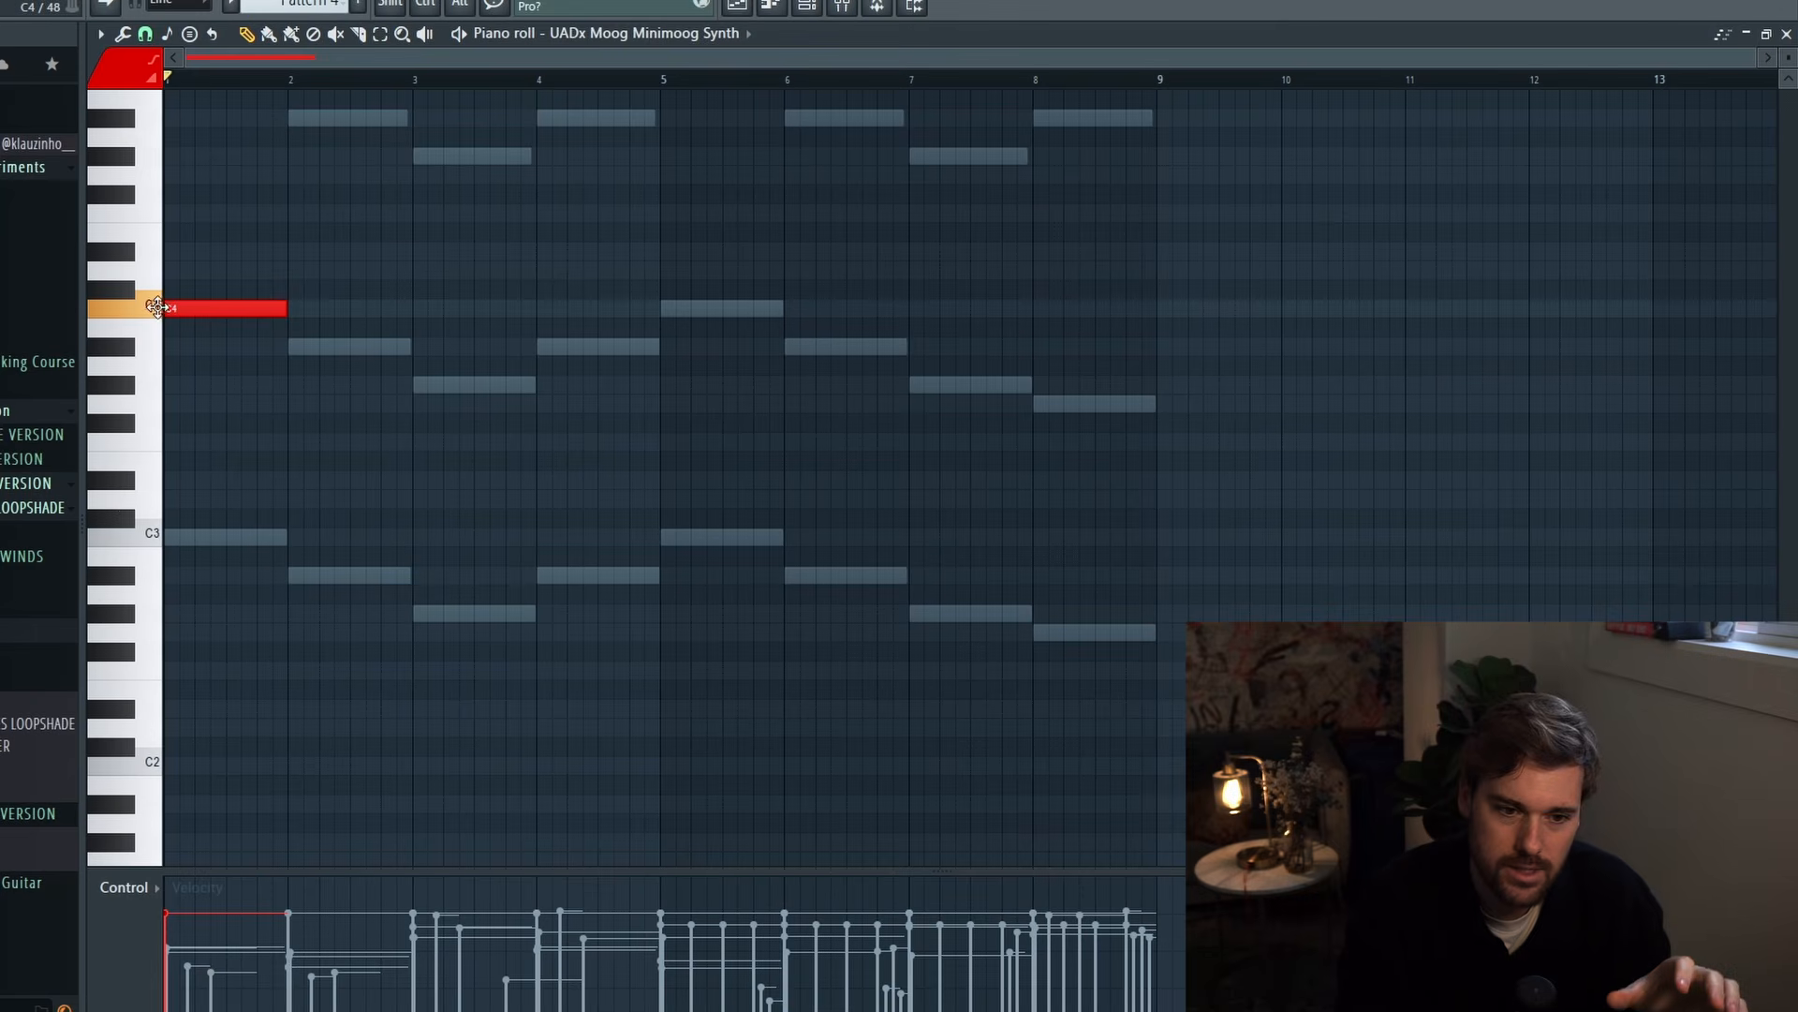
{"action": "left_click", "coordinate": [292, 352]}
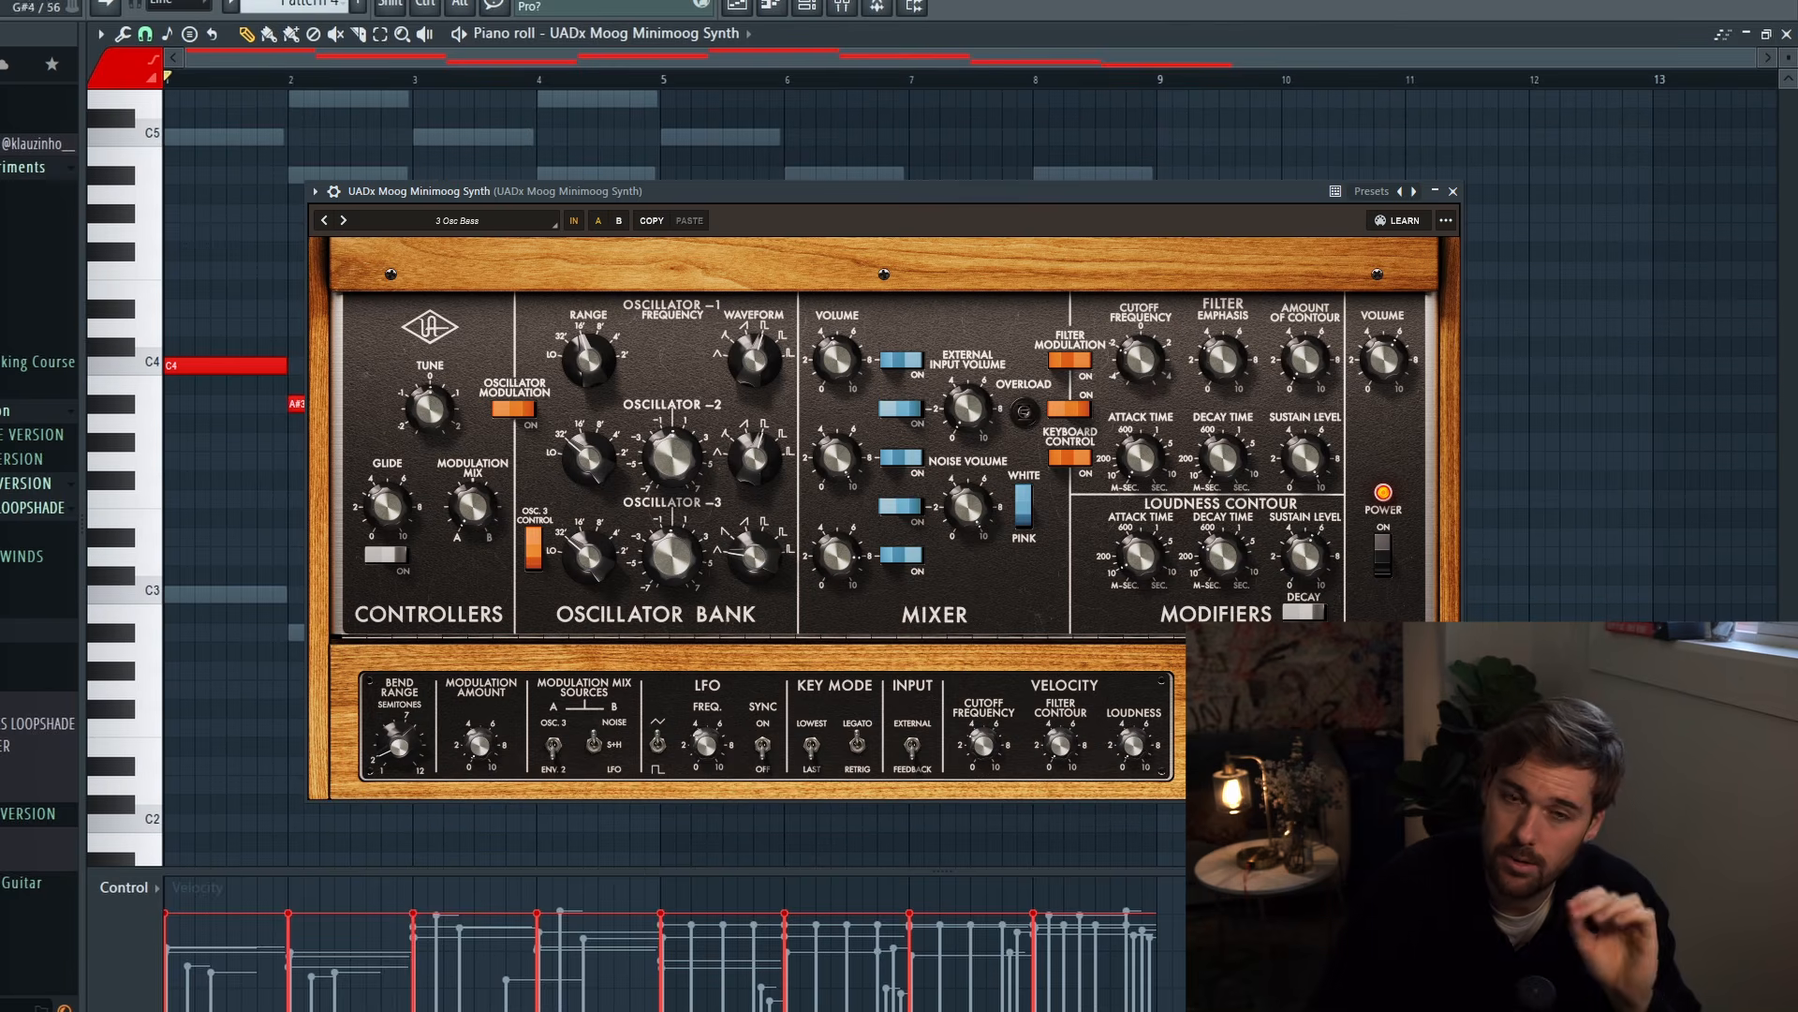
Step: Open the piano roll of the Analog Lab V #2 channel and audition three short G#5 notes in bar 1
{"action": "left_click", "coordinate": [806, 11]}
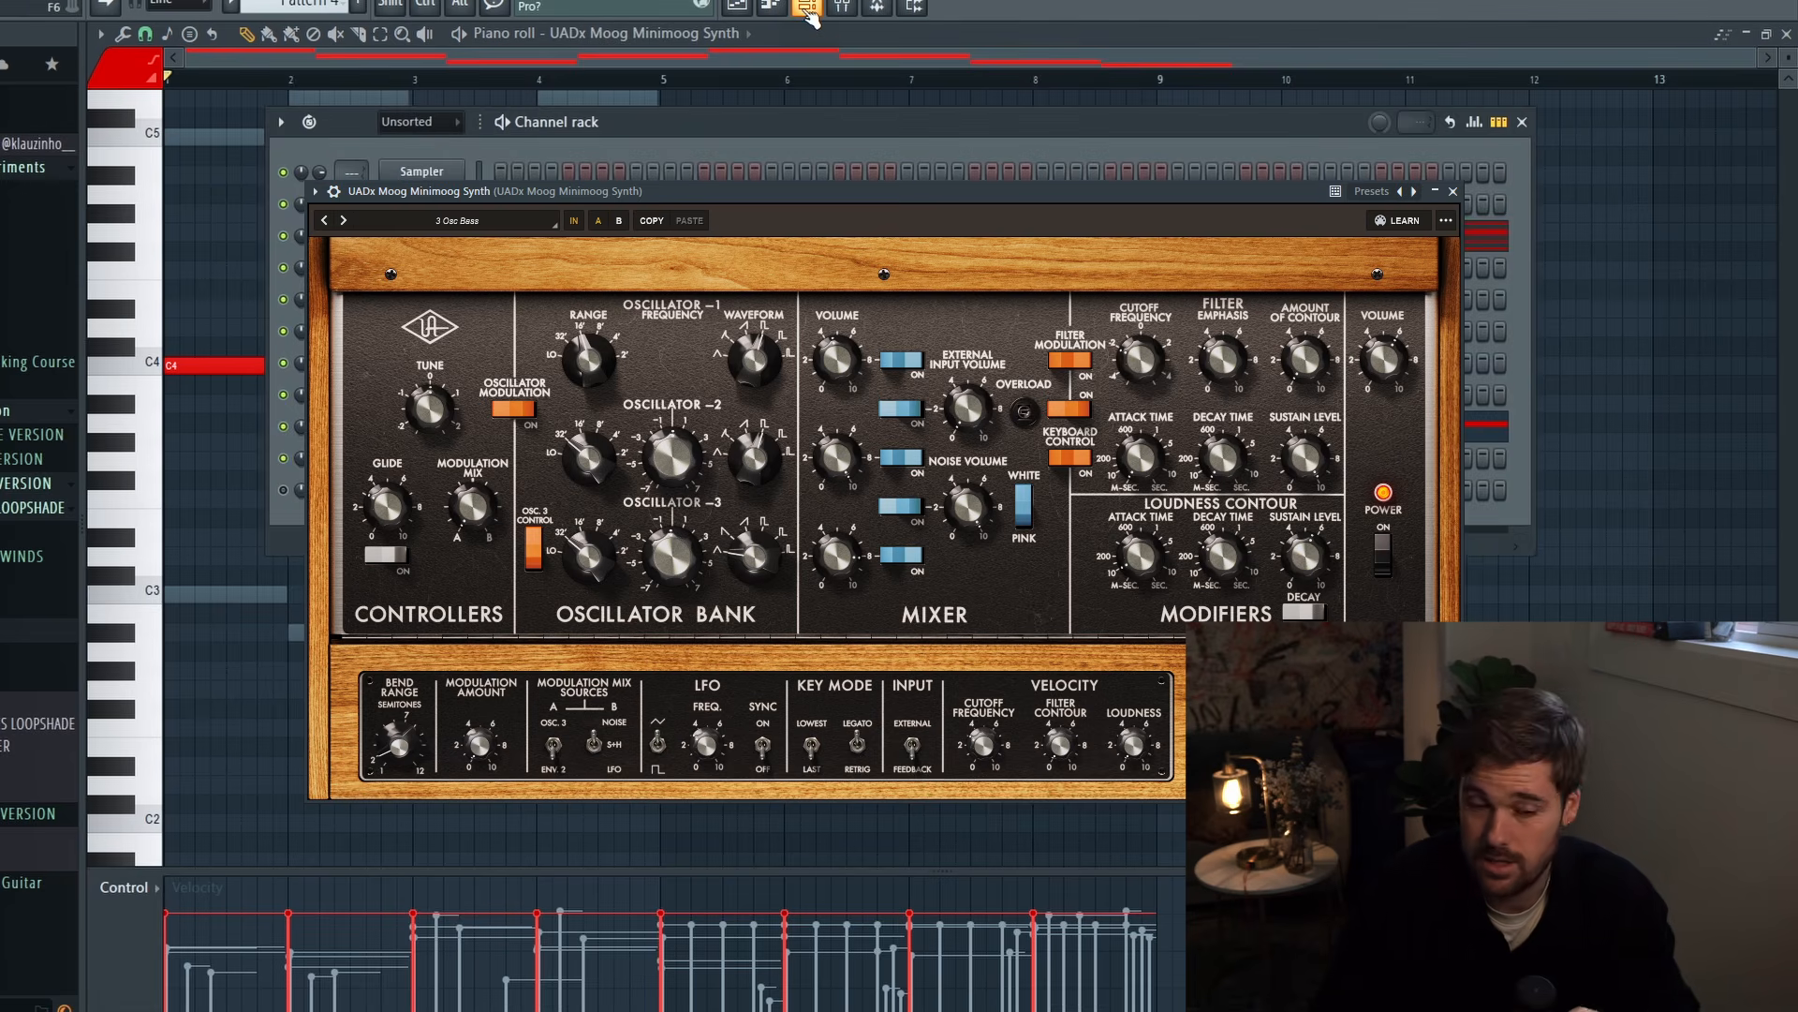
{"action": "right_click", "coordinate": [426, 452]}
{"action": "left_click", "coordinate": [487, 457]}
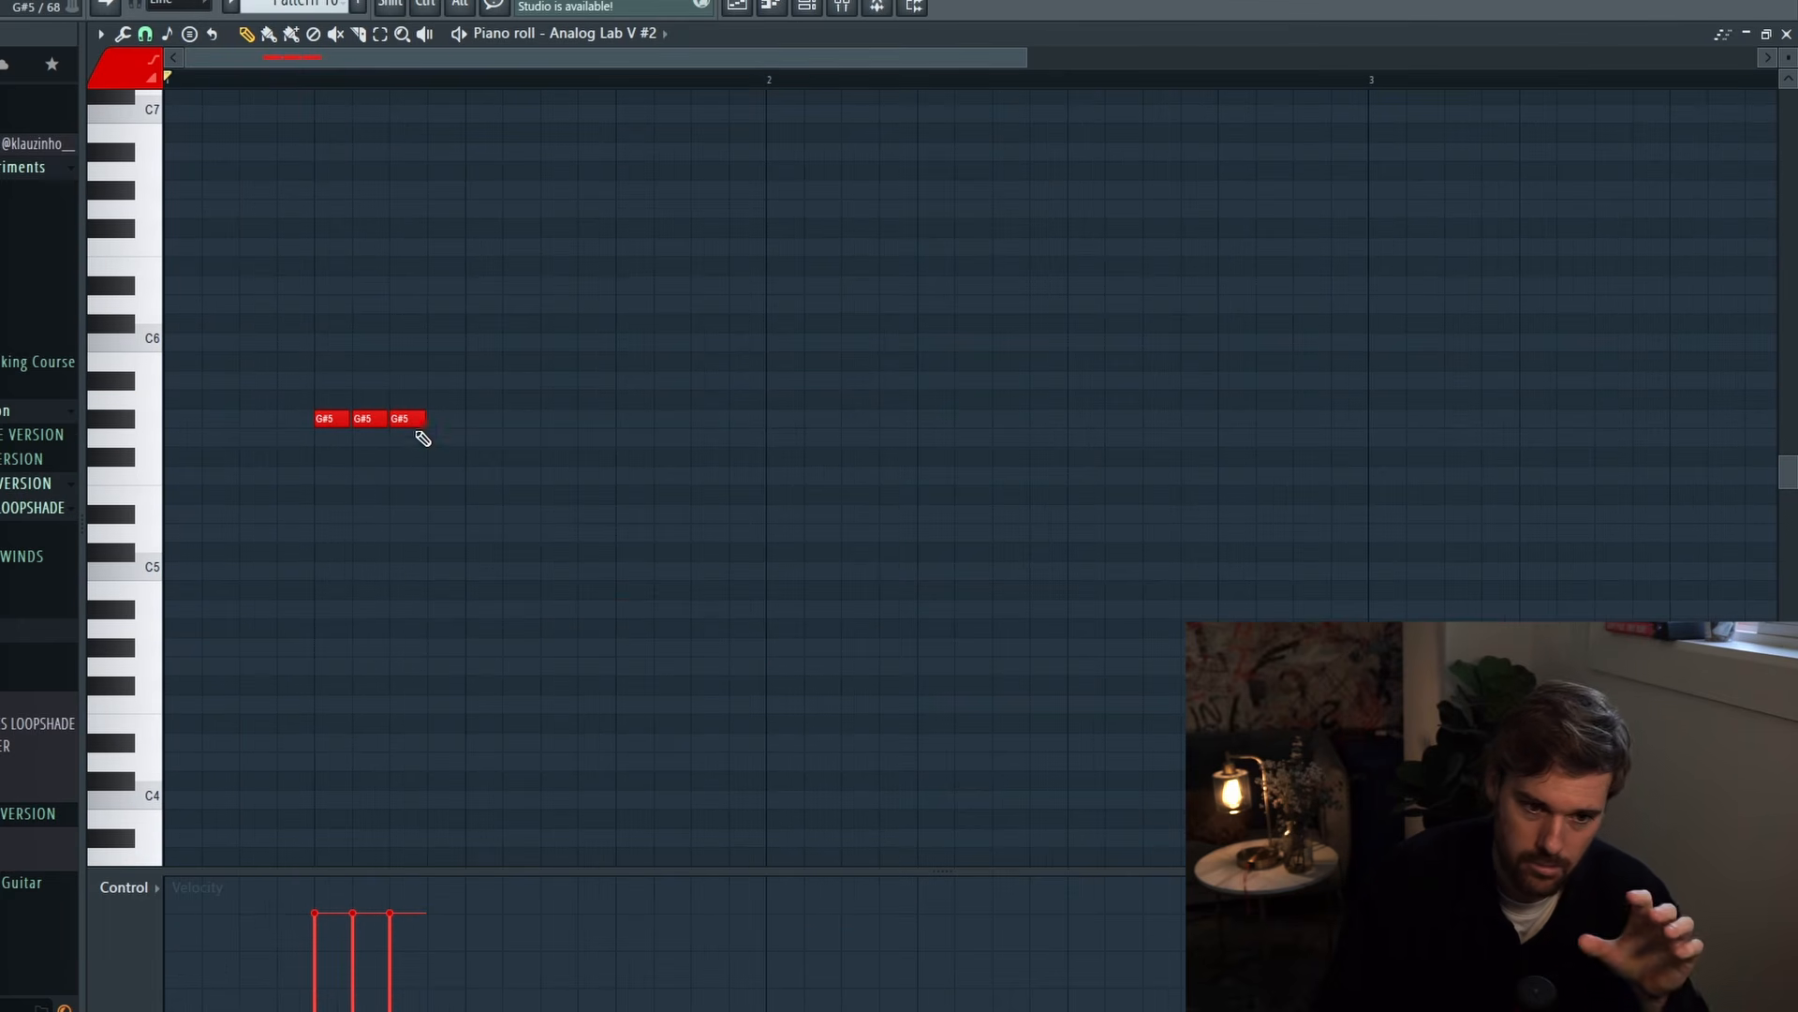
{"action": "key", "text": "space"}
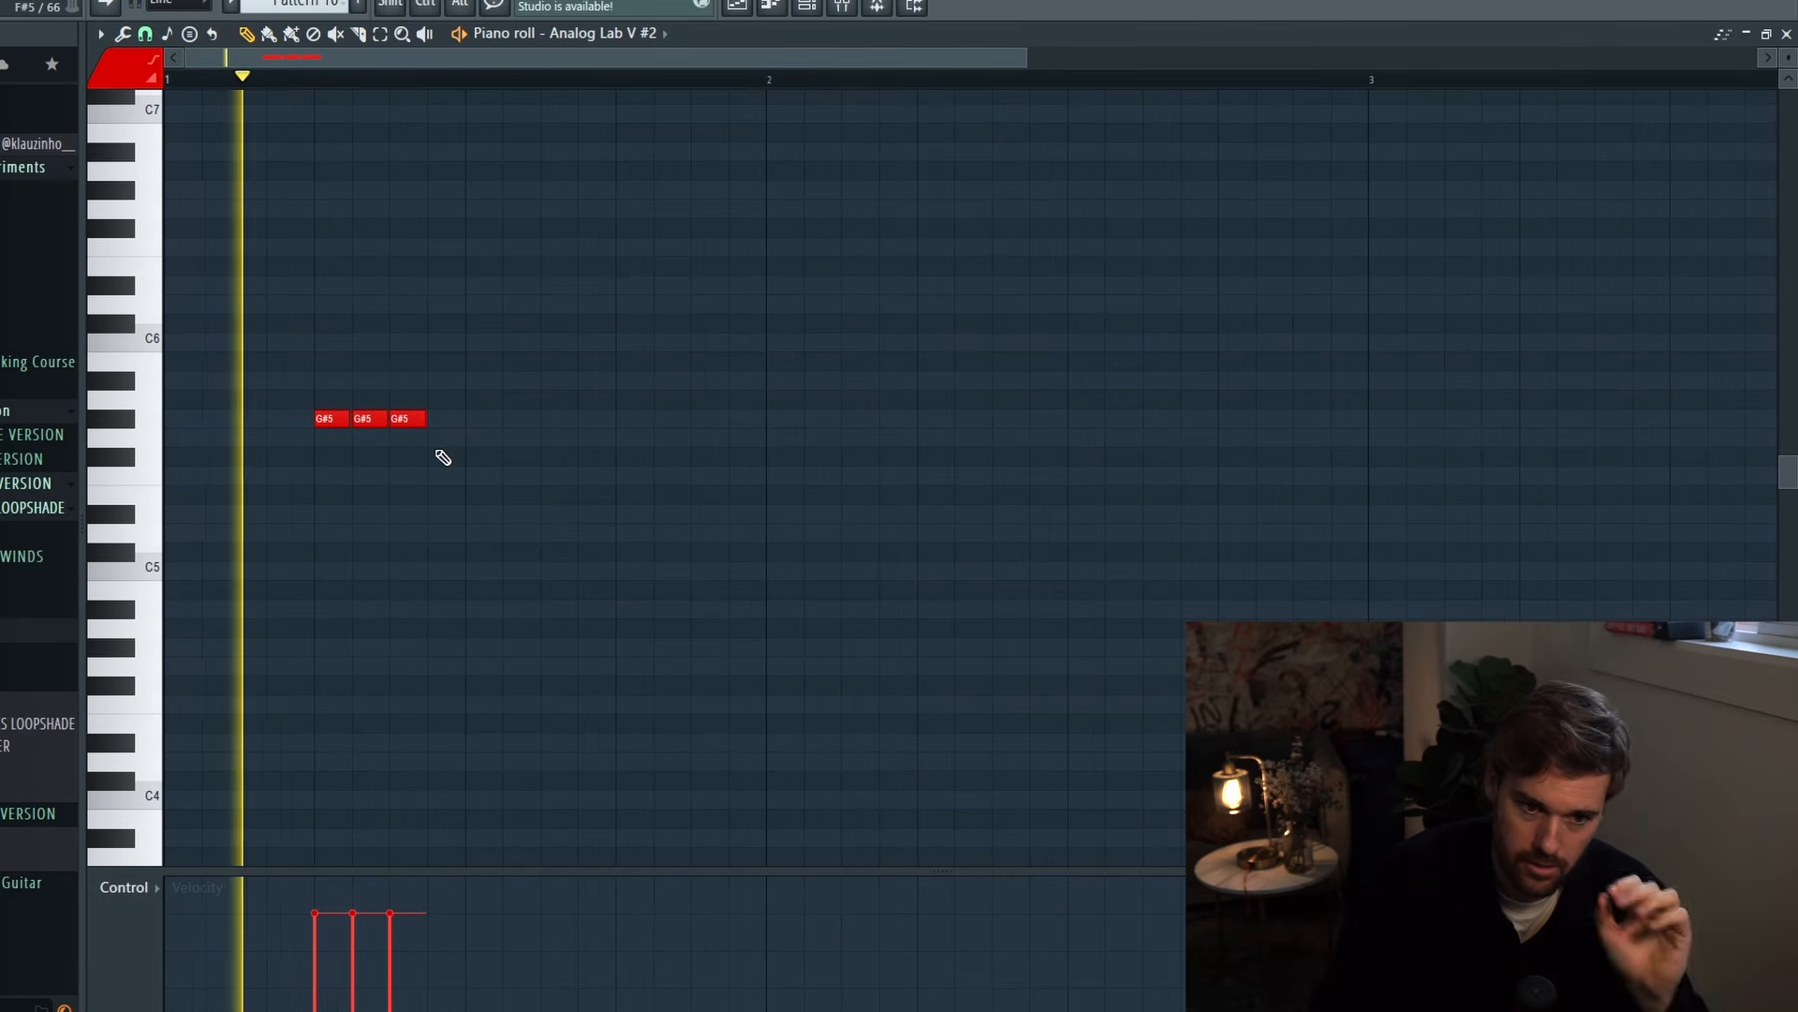
{"action": "key", "text": "space"}
Step: Continue the bar 1 phrase with three short G5 notes, followed by G5, F5, D5 and D#5
{"action": "mouse_move", "coordinate": [423, 438]}
{"action": "left_mouse_down"}
{"action": "mouse_move", "coordinate": [347, 417]}
{"action": "mouse_move", "coordinate": [515, 438]}
{"action": "left_mouse_up"}
{"action": "key", "text": "space"}
{"action": "left_click", "coordinate": [618, 464]}
{"action": "left_click", "coordinate": [623, 437]}
{"action": "key", "text": "space"}
{"action": "left_click", "coordinate": [661, 476]}
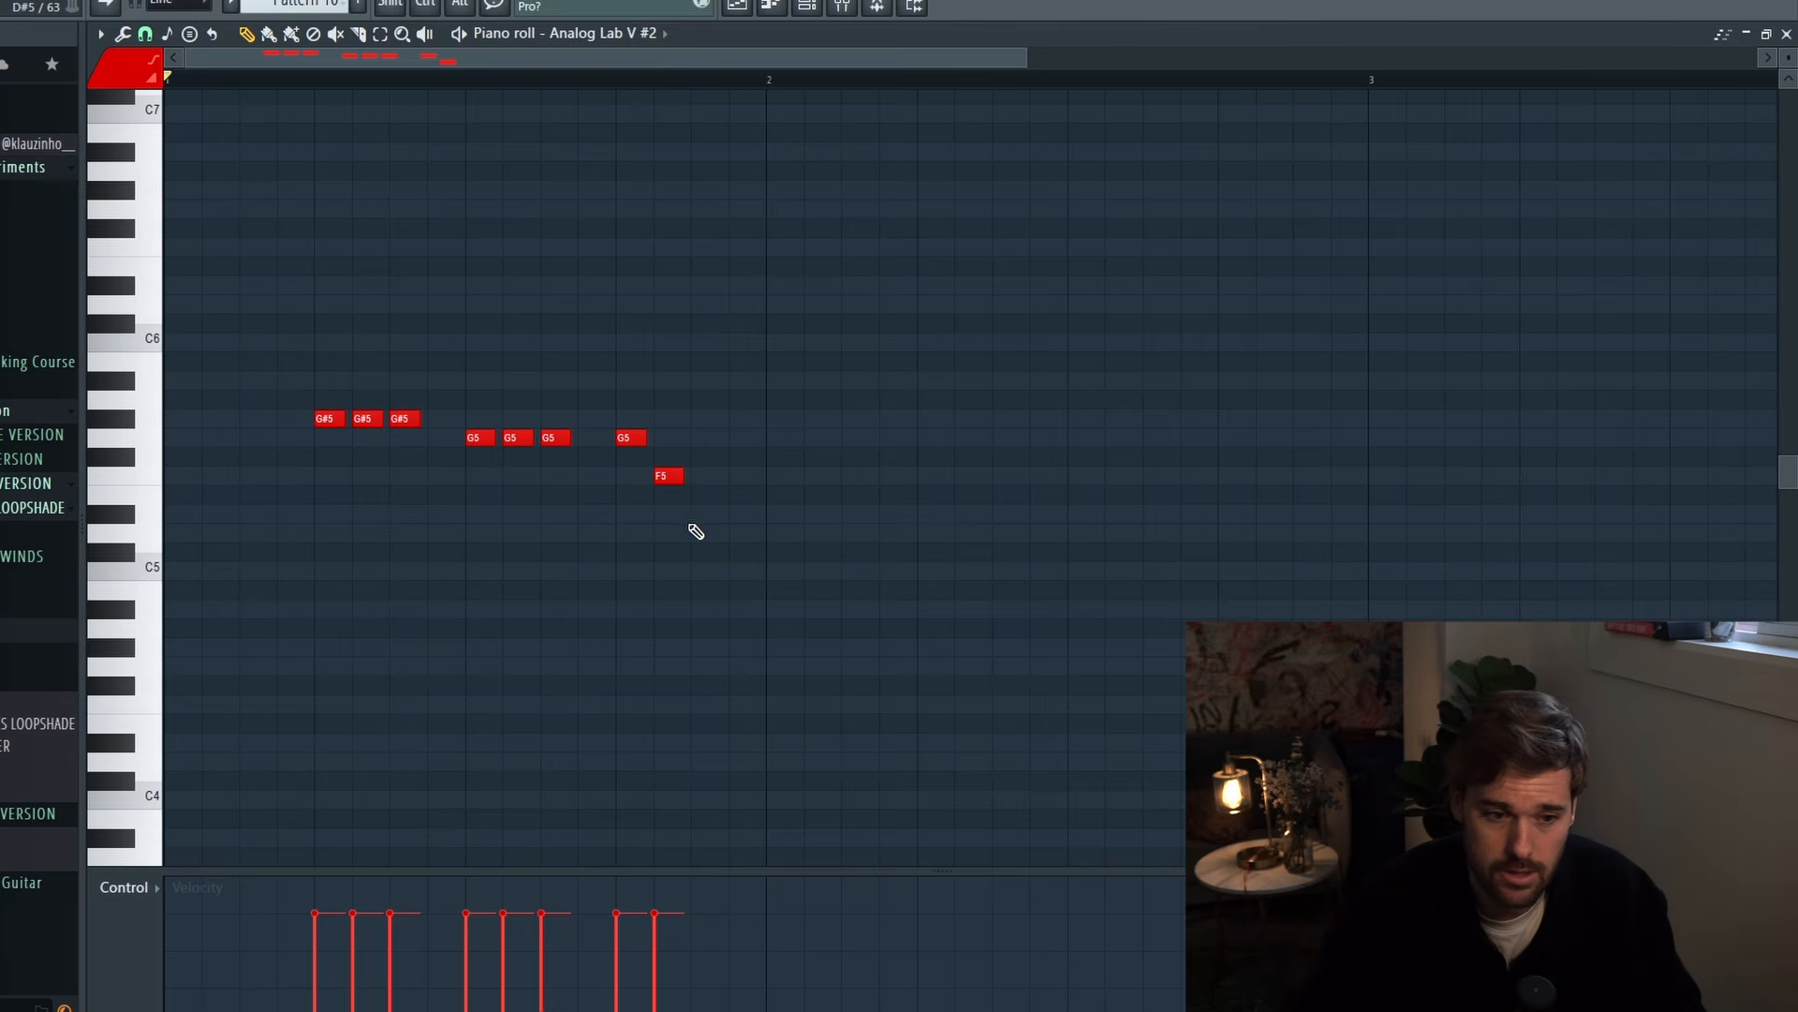
{"action": "left_click", "coordinate": [738, 514]}
Step: Duplicate the whole Analog Lab phrase to repeat it in bar 2, and switch to the playlist for playback
{"action": "scroll", "coordinate": [550, 534], "scroll_direction": "down", "scroll_amount": 3}
{"action": "left_click_drag", "start_coordinate": [618, 591], "coordinate": [262, 399]}
{"action": "key", "text": "ctrl+b"}
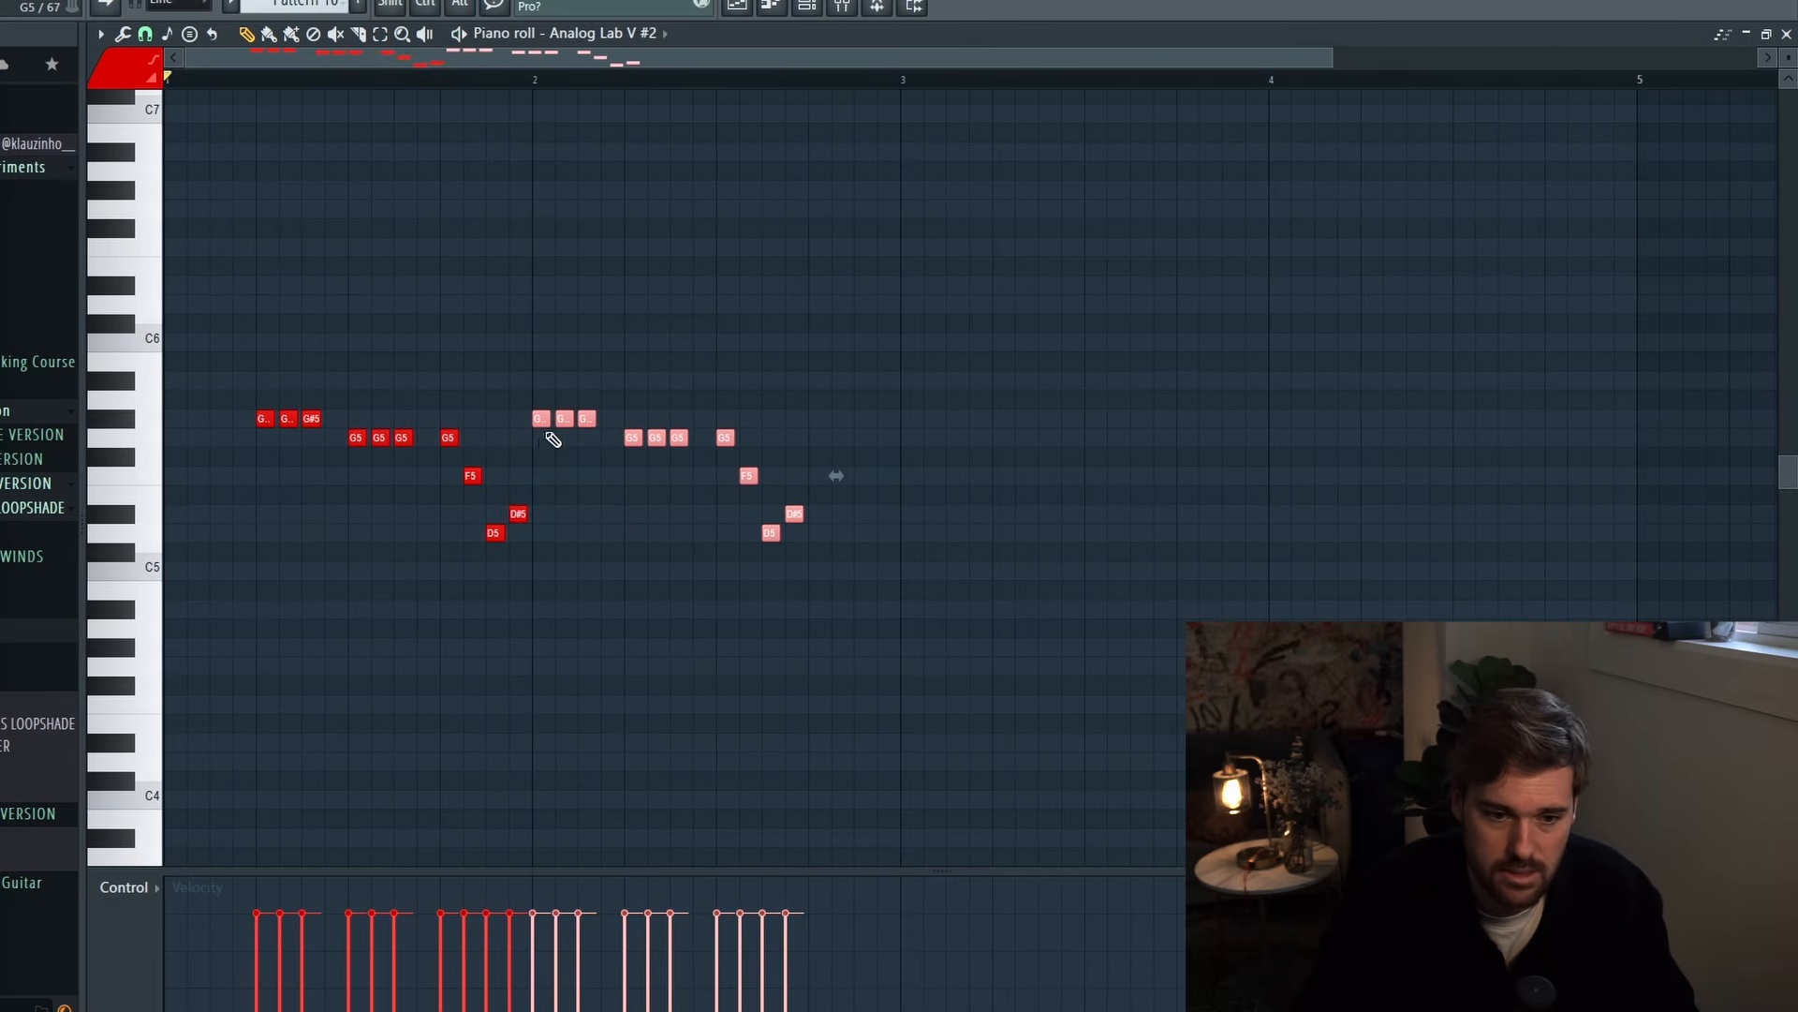
{"action": "key", "text": "F5"}
{"action": "key", "text": "space"}
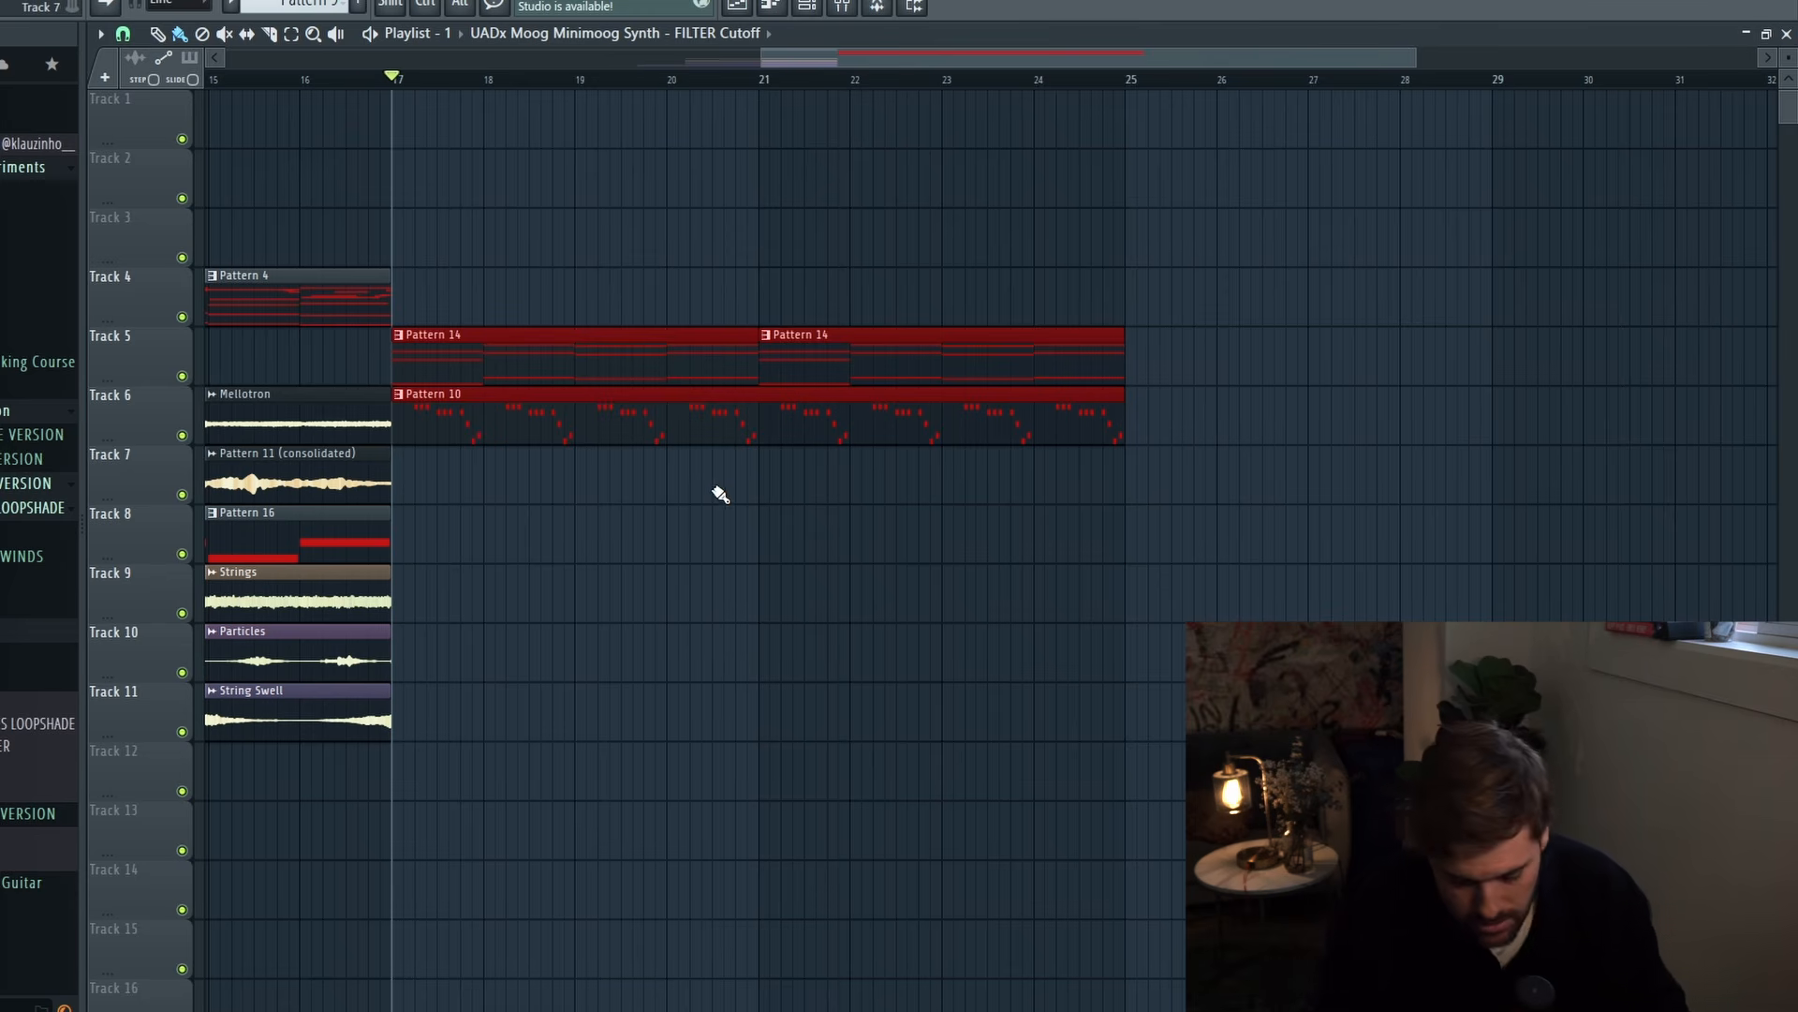
Step: Place the Minimoog FILTER Cutoff automation clip on Track 3, starting at bar 17
{"action": "left_click", "coordinate": [643, 619], "text": "ctrl"}
{"action": "scroll", "coordinate": [568, 508], "scroll_direction": "up", "scroll_amount": 2}
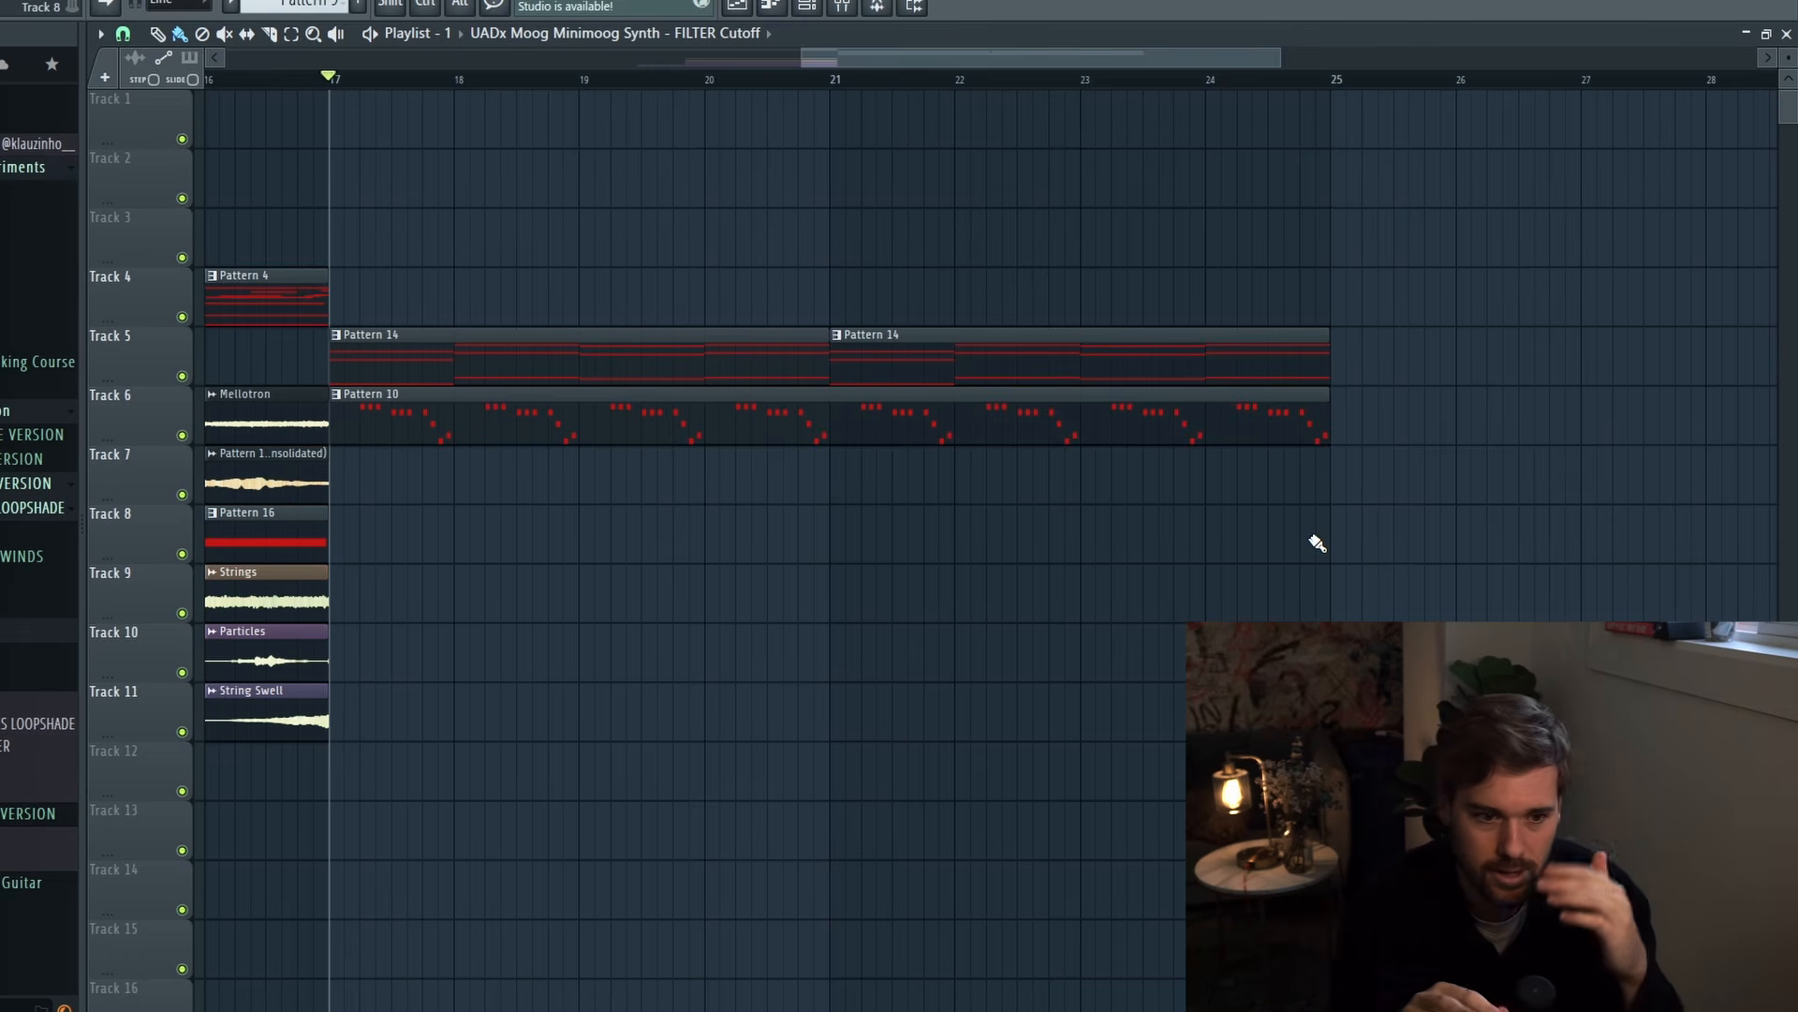
{"action": "left_click", "coordinate": [335, 238]}
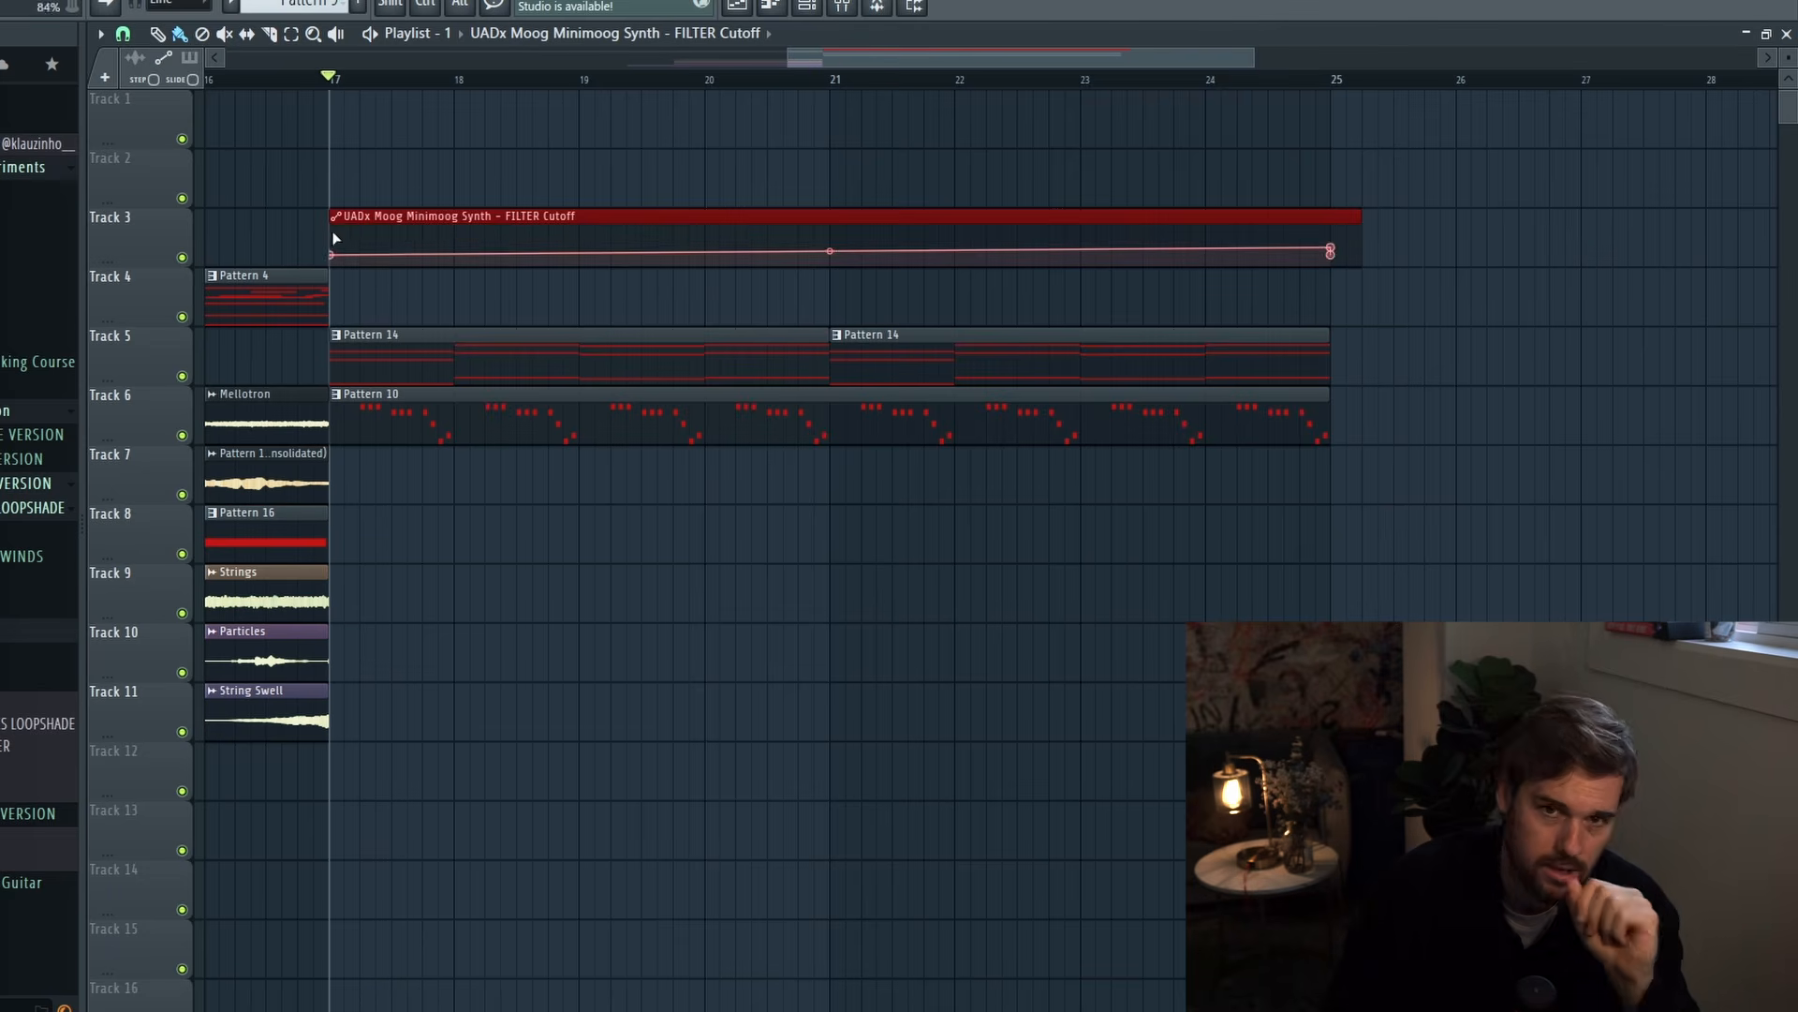
{"action": "scroll", "coordinate": [695, 245], "scroll_direction": "up", "scroll_amount": 3}
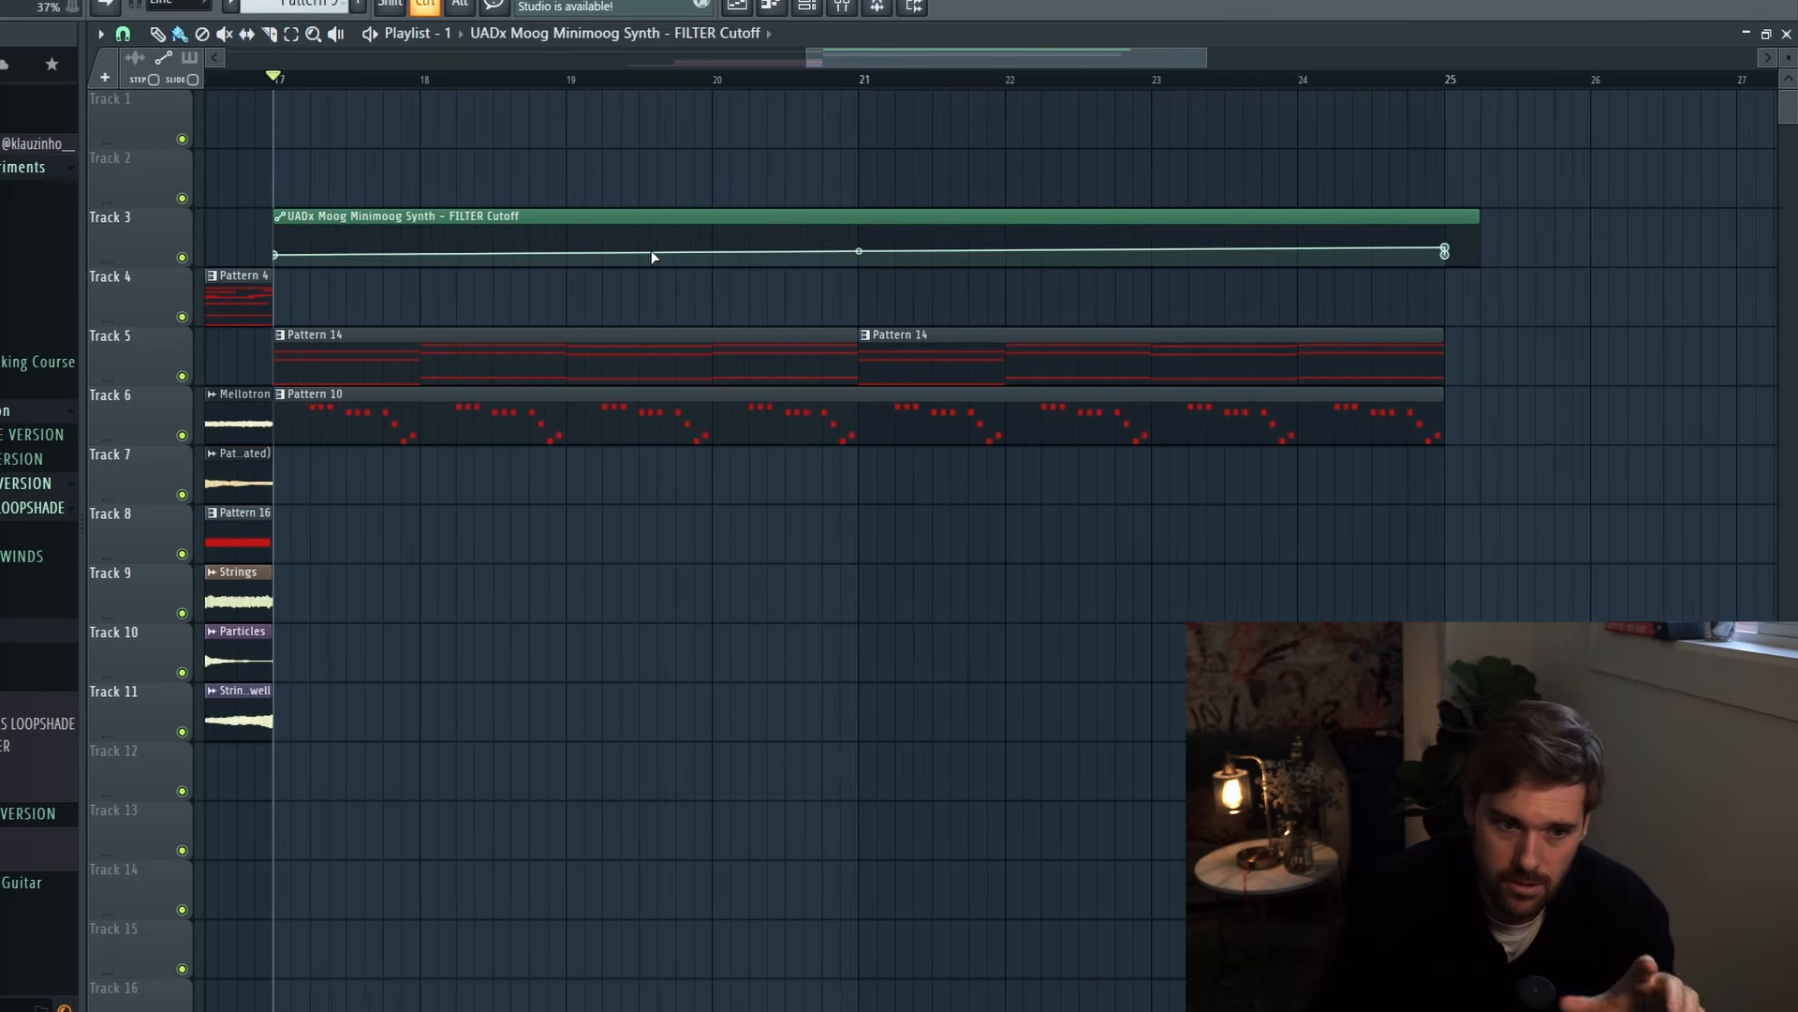
{"action": "scroll", "coordinate": [888, 59], "scroll_direction": "down", "scroll_amount": 2}
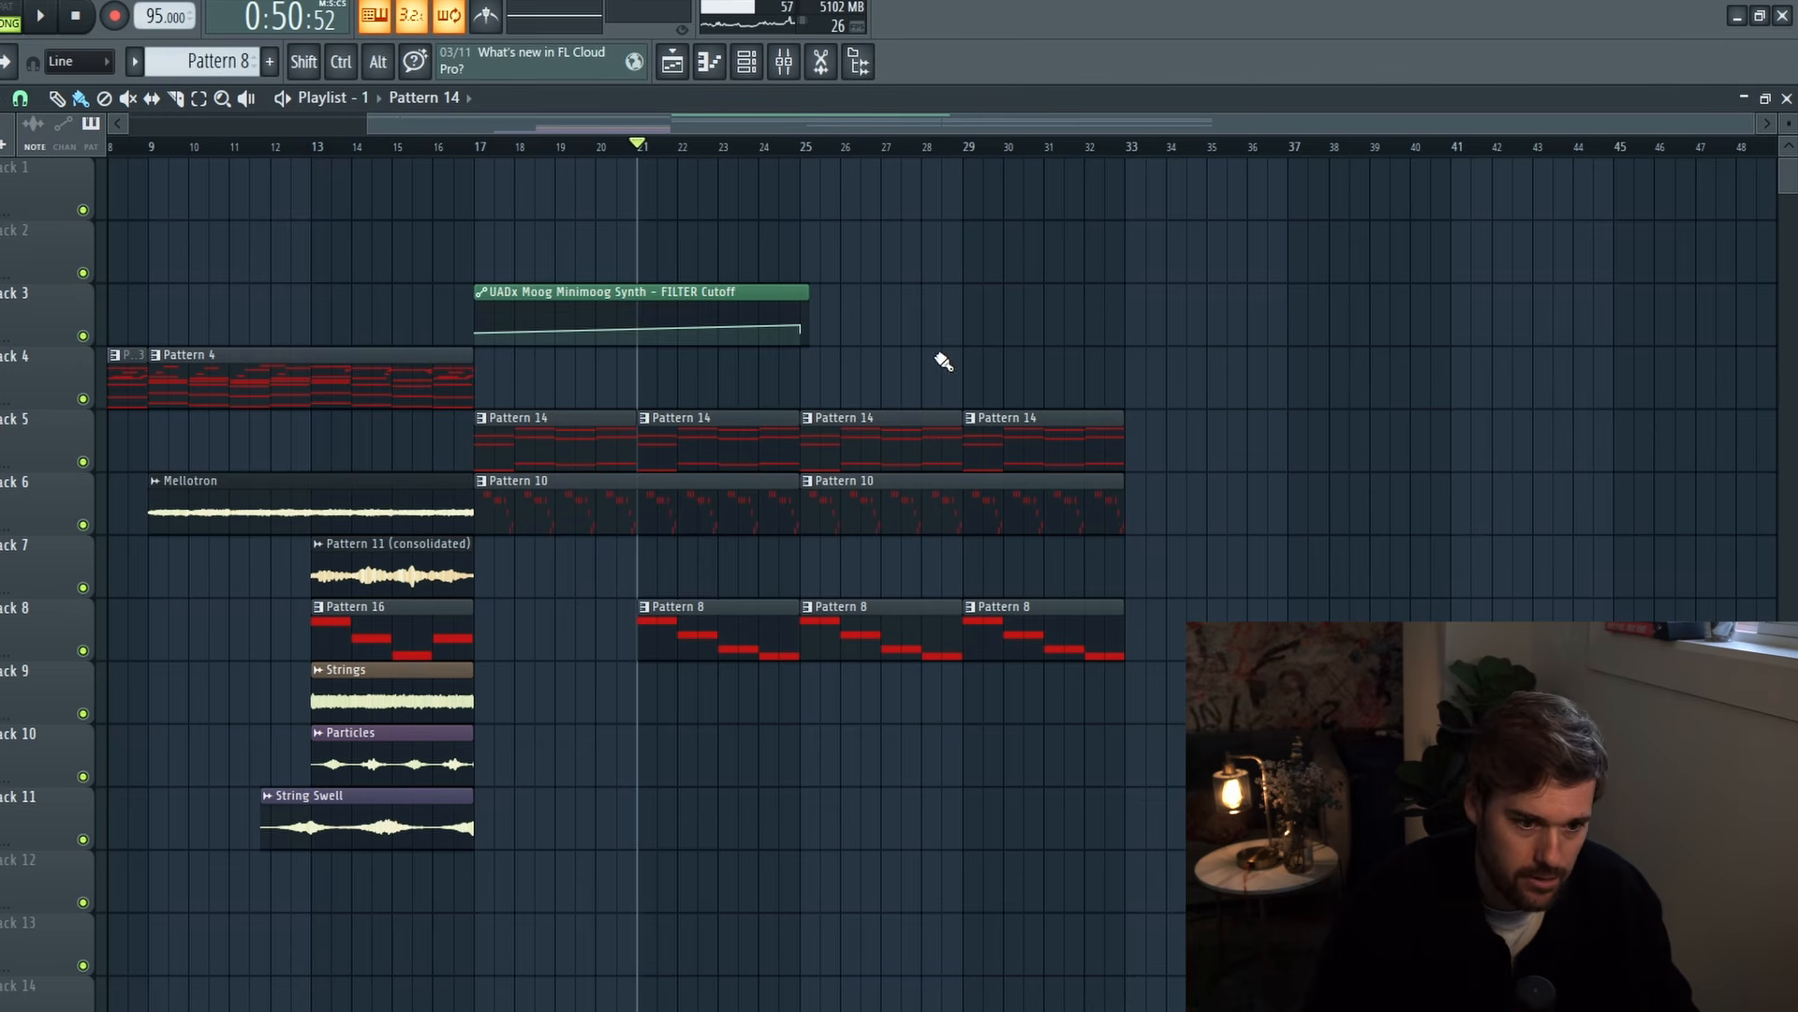
Step: Delete the two Pattern 14 clips at bars 25 and 29 on Track 5
{"action": "right_click", "coordinate": [899, 416]}
{"action": "right_click", "coordinate": [1077, 453]}
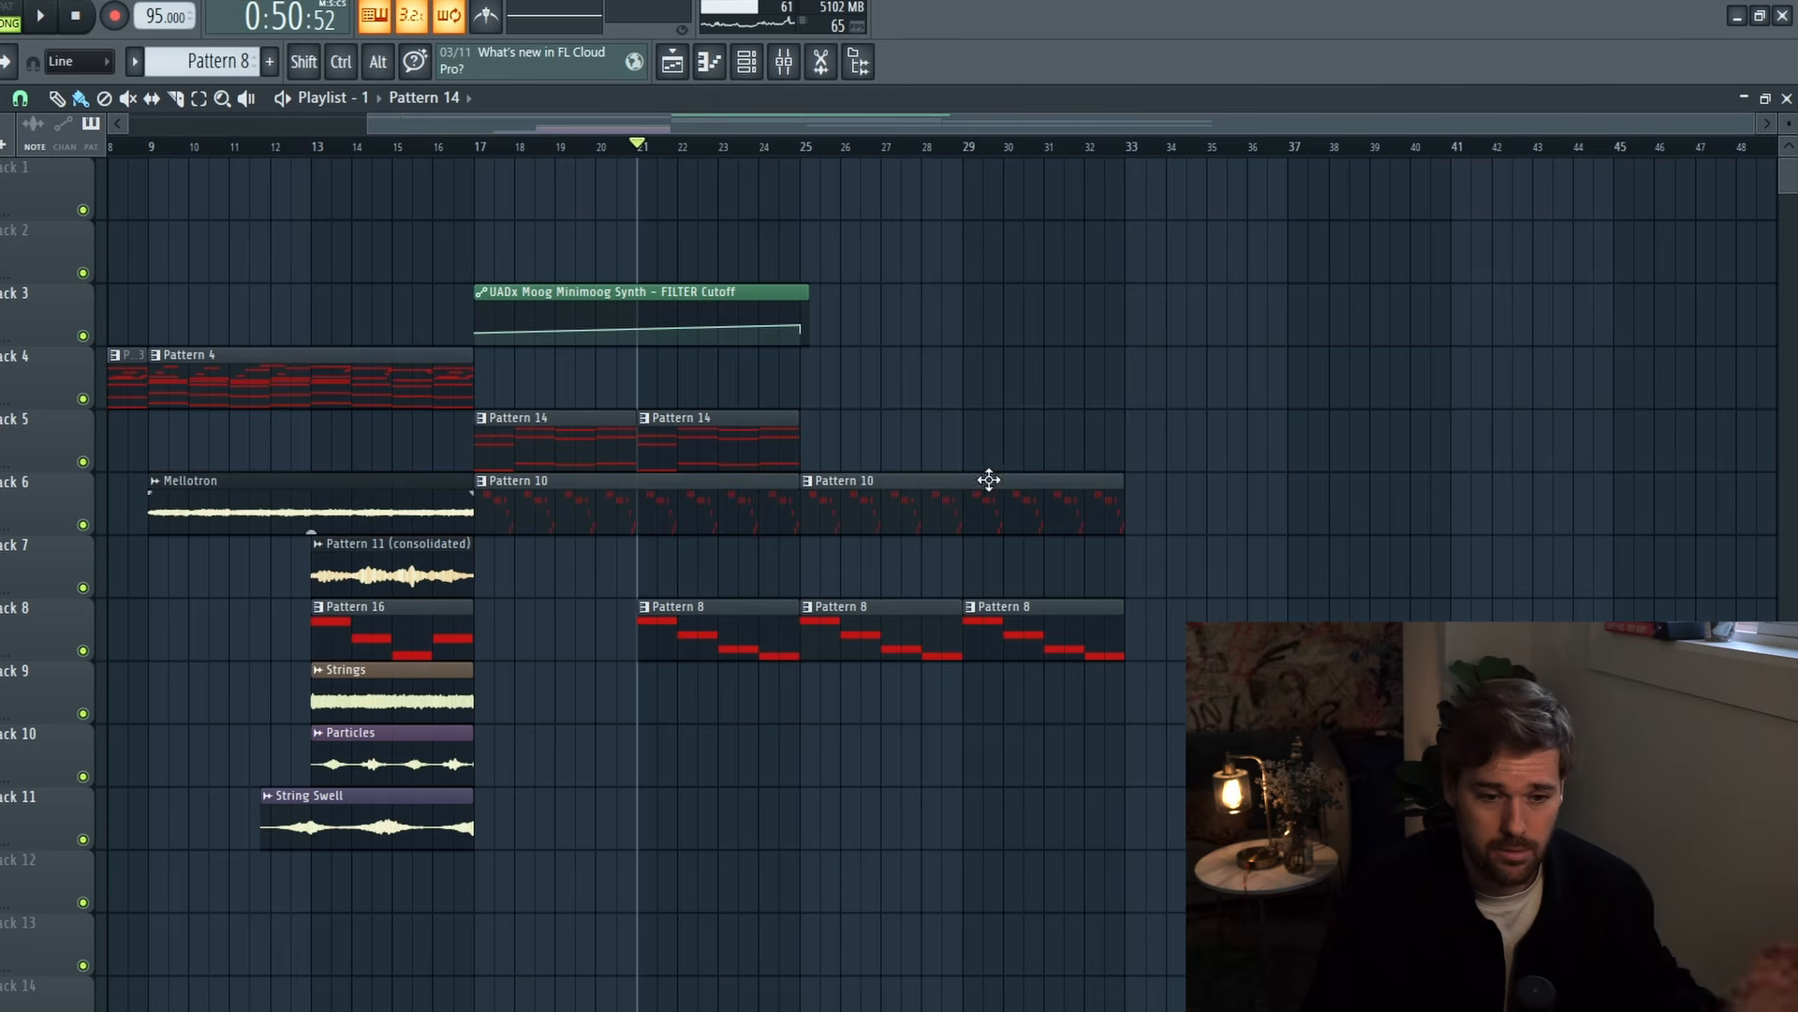
{"action": "left_click_drag", "start_coordinate": [694, 124], "coordinate": [713, 124]}
{"action": "scroll", "coordinate": [1105, 467], "scroll_direction": "up", "scroll_amount": 3}
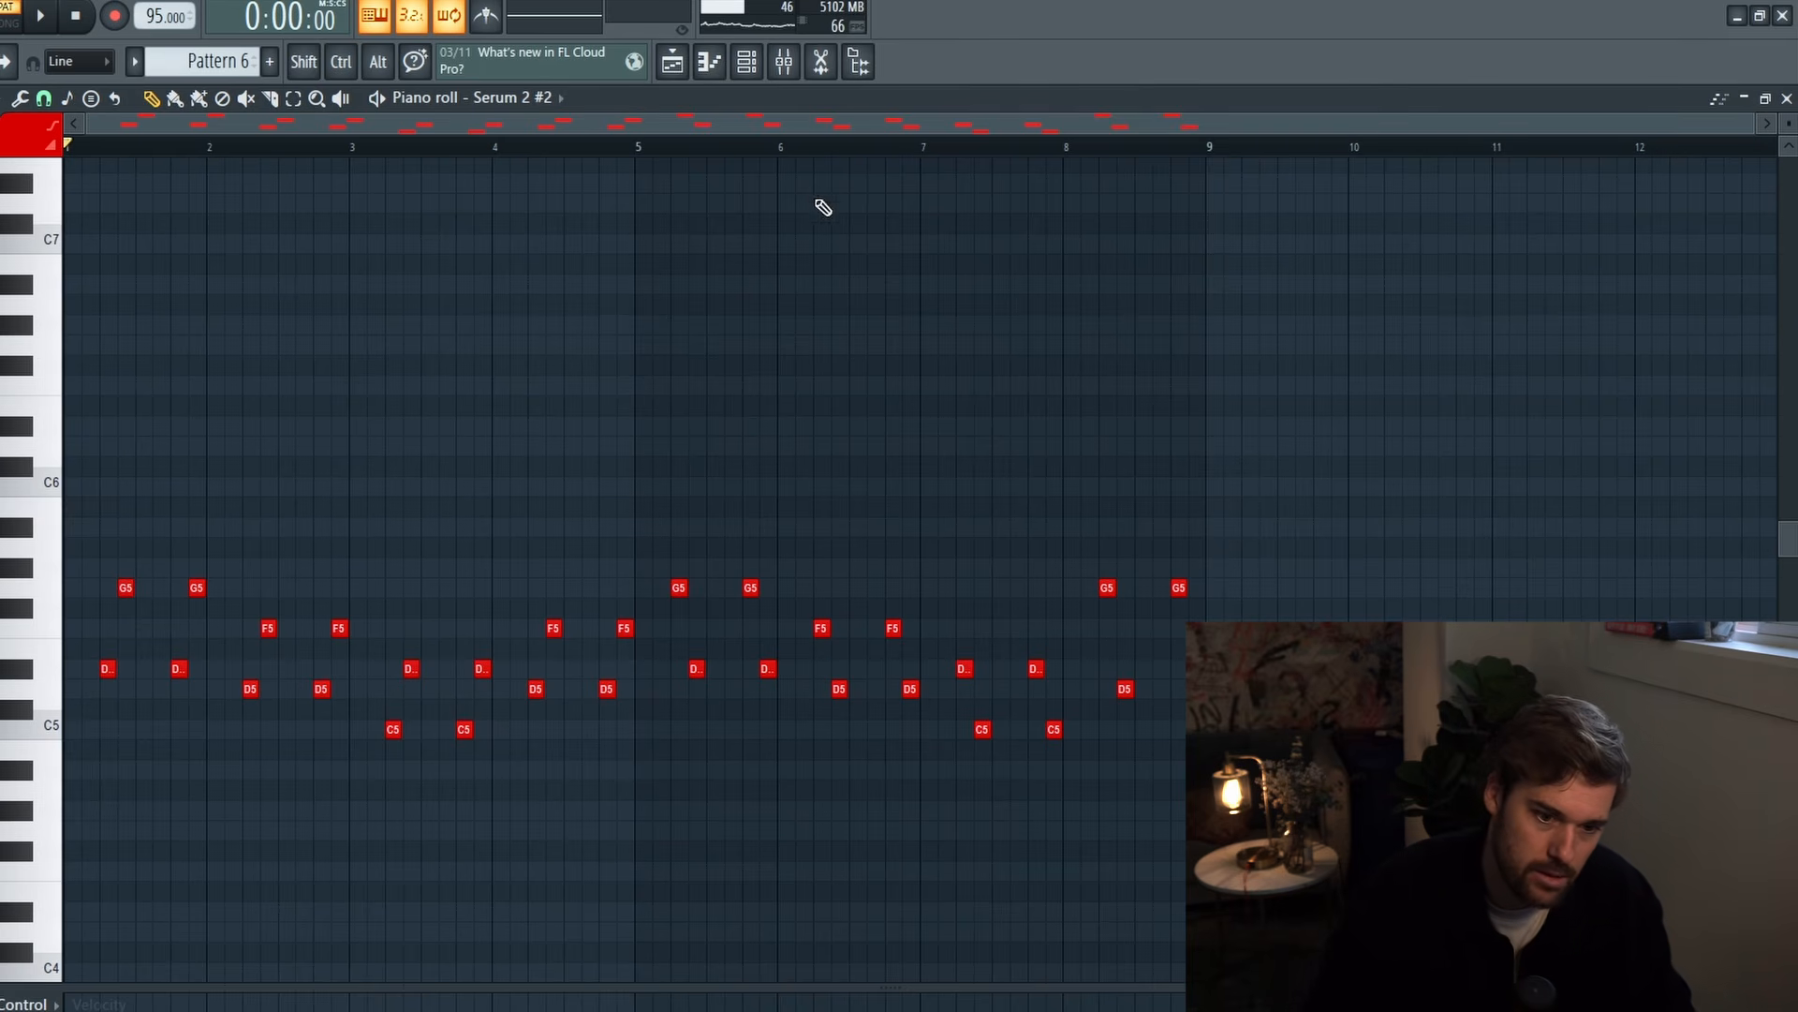
Step: Return to the playlist and inspect the Pattern 2 (consolidated) #3 mixer effects: LA-2 Compressor, SSL E Channel Strip, Verve Analog Machines and Fruity Parametric EQ 2
{"action": "left_click", "coordinate": [674, 64]}
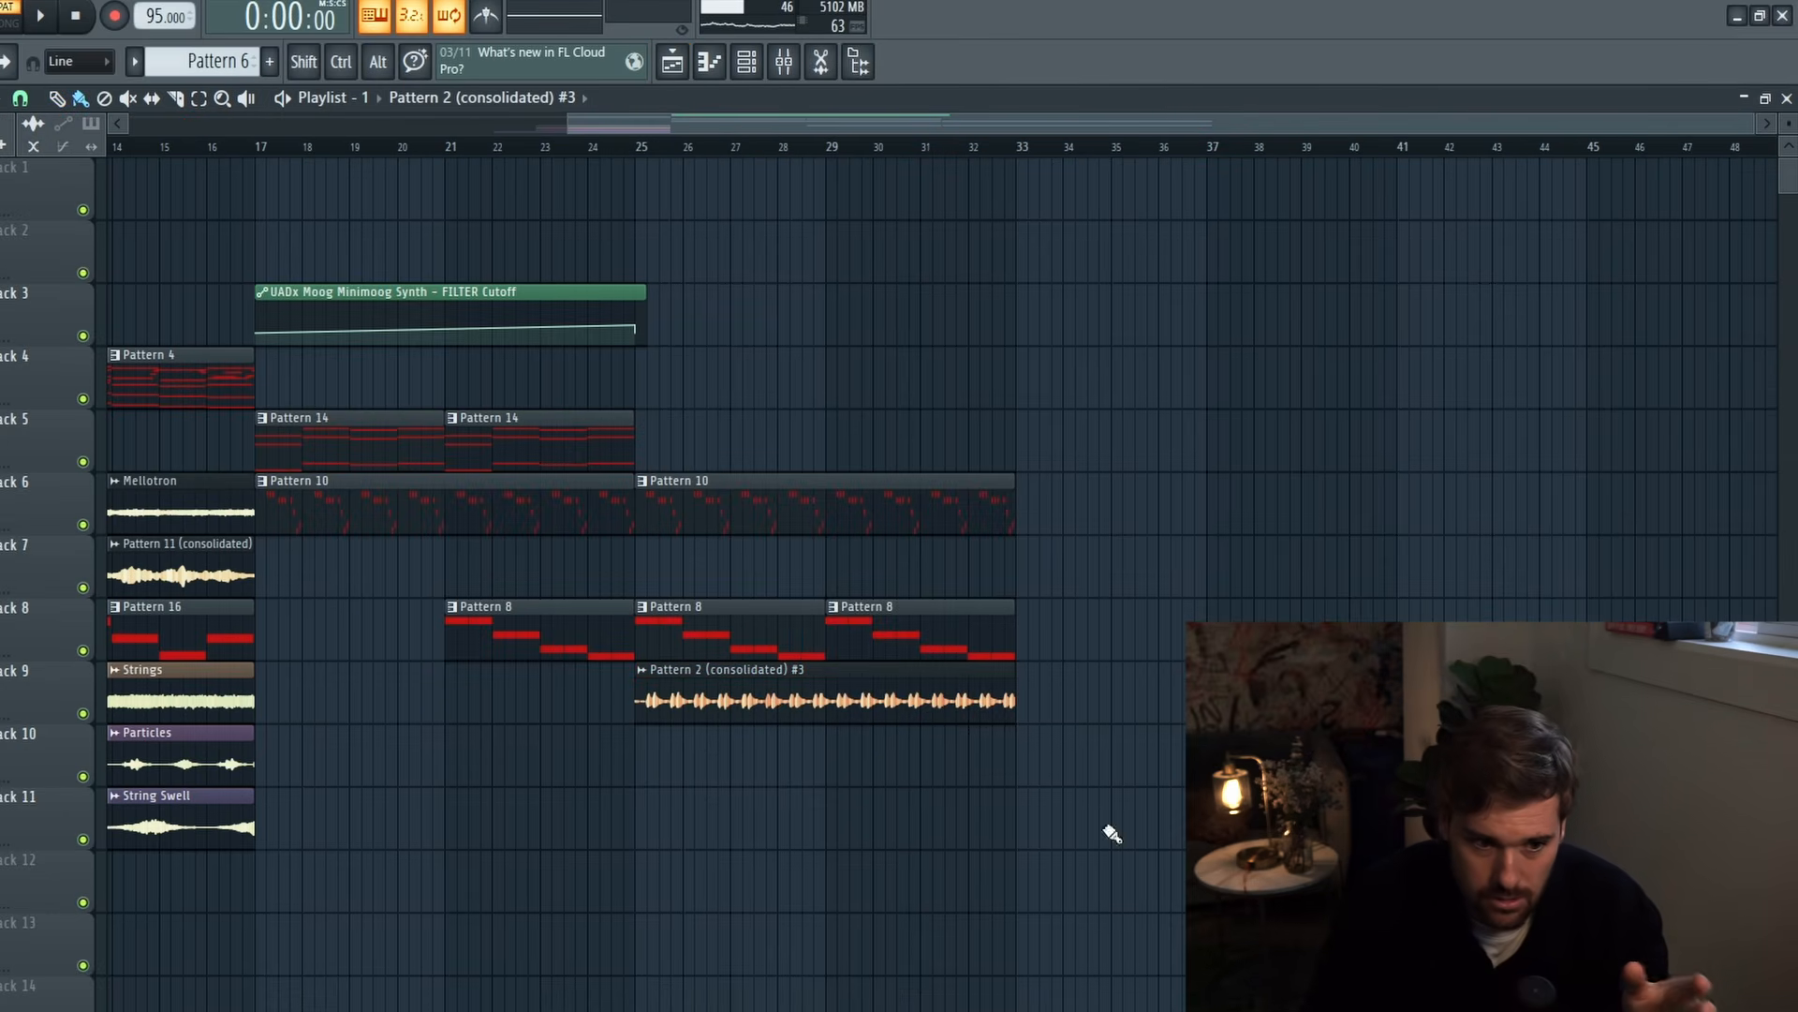
{"action": "key", "text": "F9"}
{"action": "left_click", "coordinate": [1452, 272]}
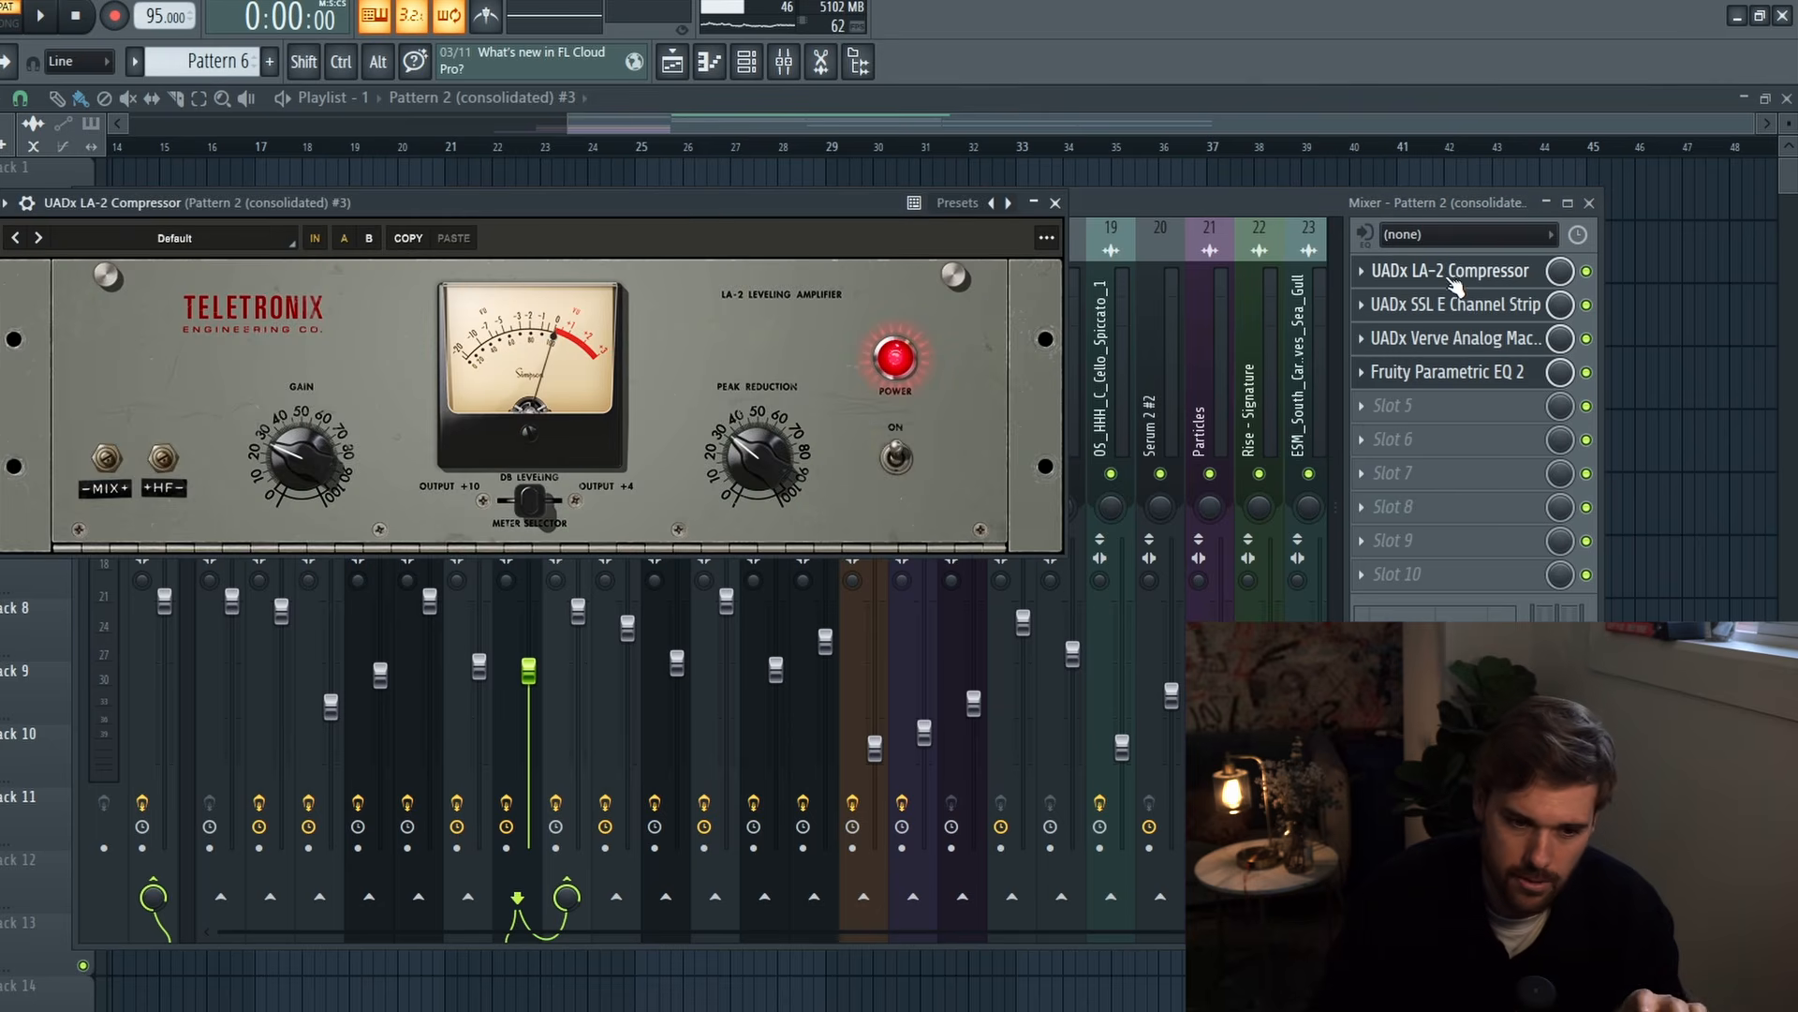
{"action": "left_click", "coordinate": [1429, 302]}
{"action": "left_click", "coordinate": [1438, 339]}
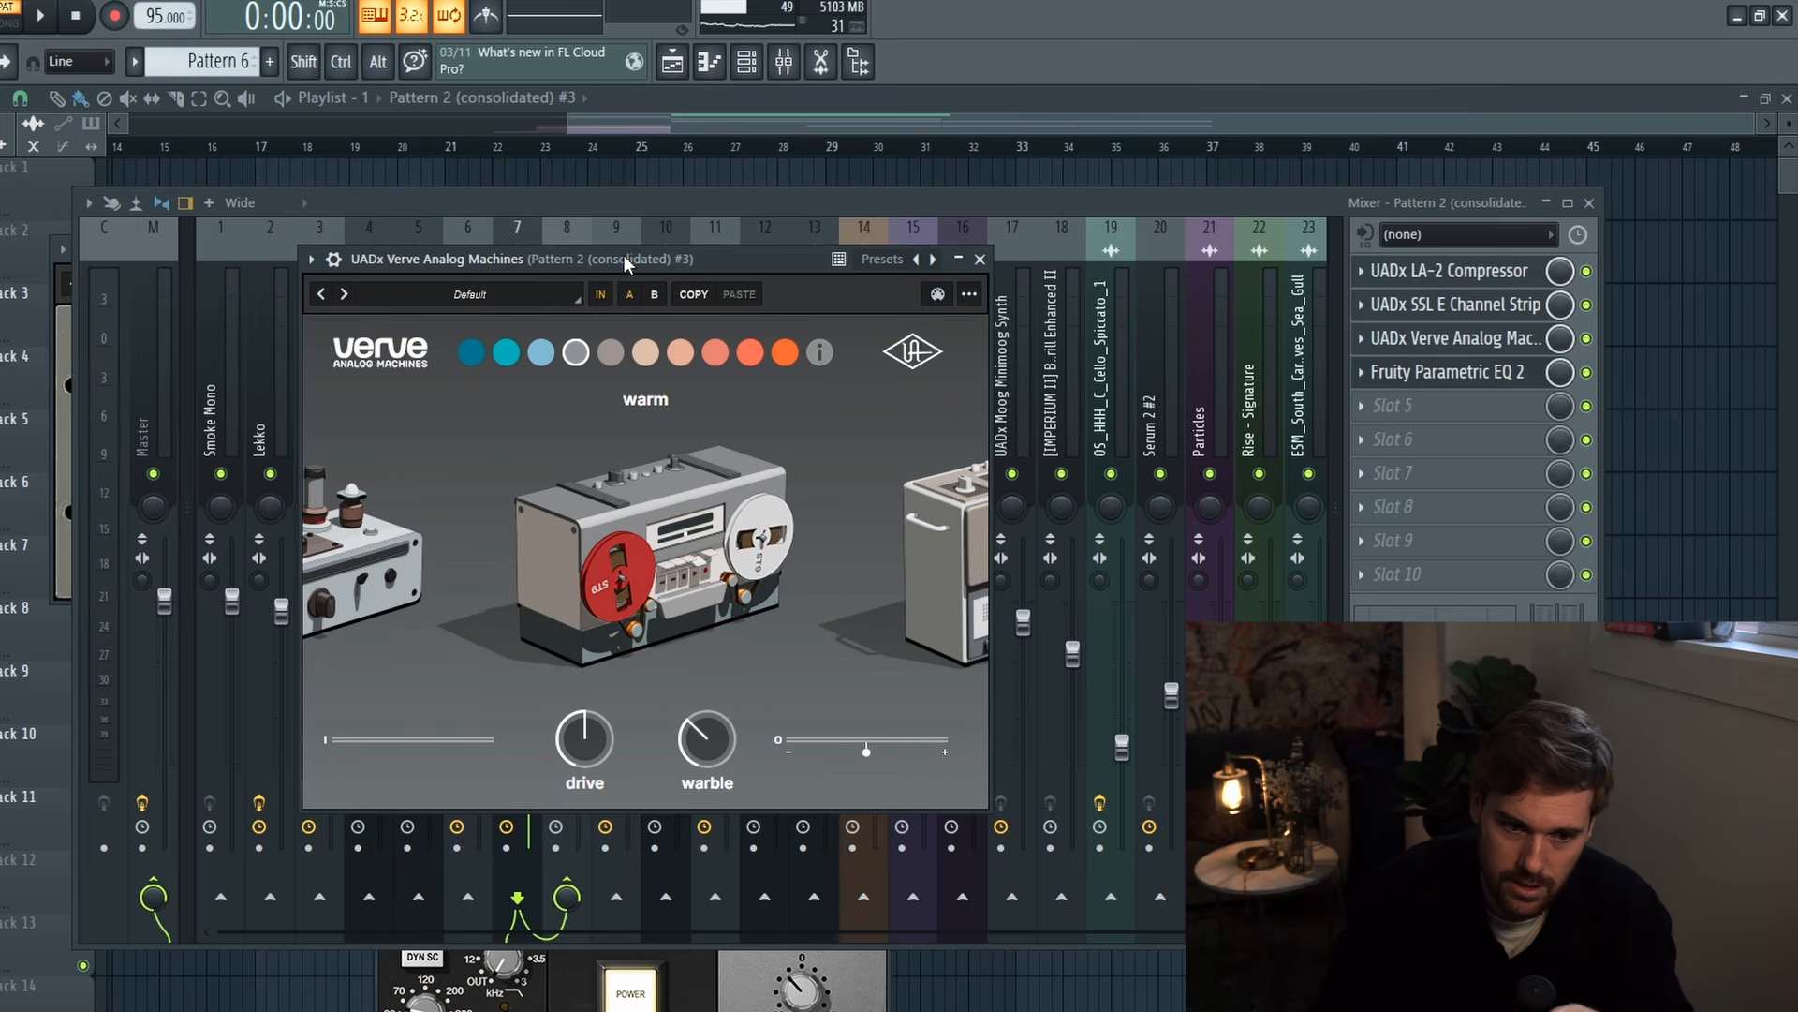
{"action": "left_click", "coordinate": [1477, 374]}
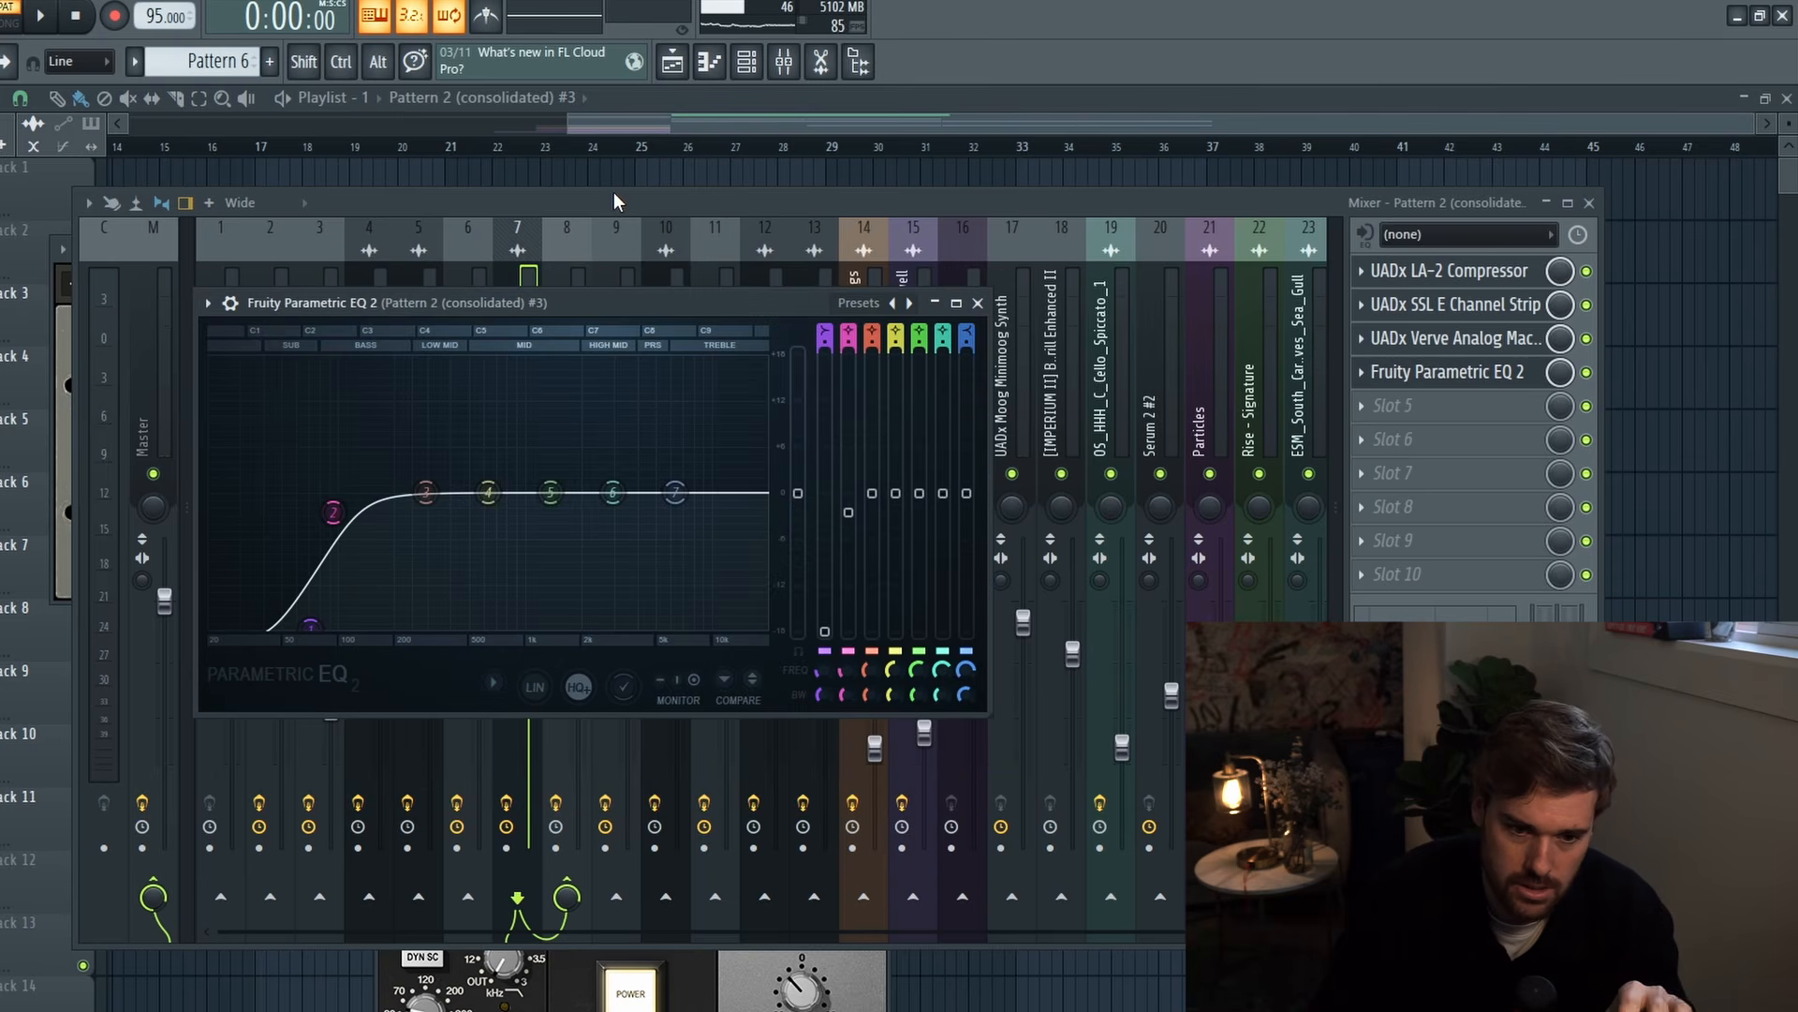
Step: Inspect the ValhallaVintageVerb reverb settings on the Insert 8 send track, and return to the Pattern 2 (consolidated) #3 mixer track
{"action": "left_click", "coordinate": [529, 671]}
{"action": "left_click", "coordinate": [576, 404]}
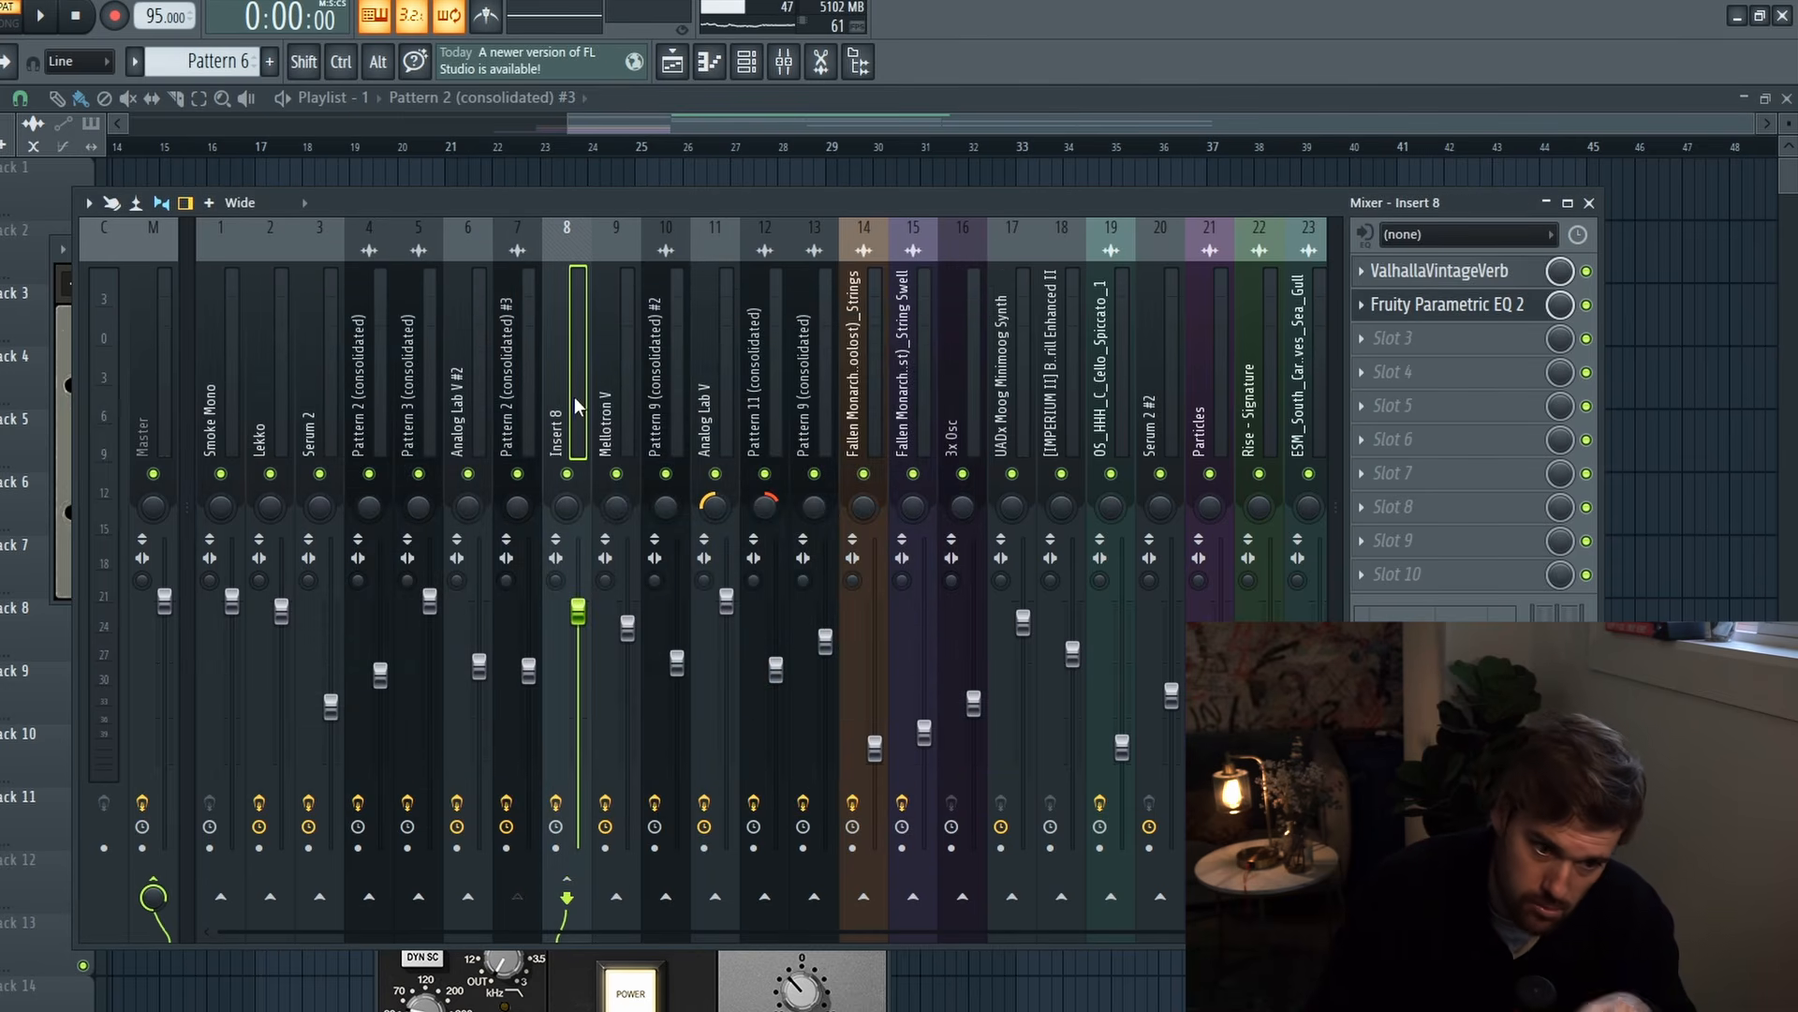
{"action": "left_click", "coordinate": [1486, 274]}
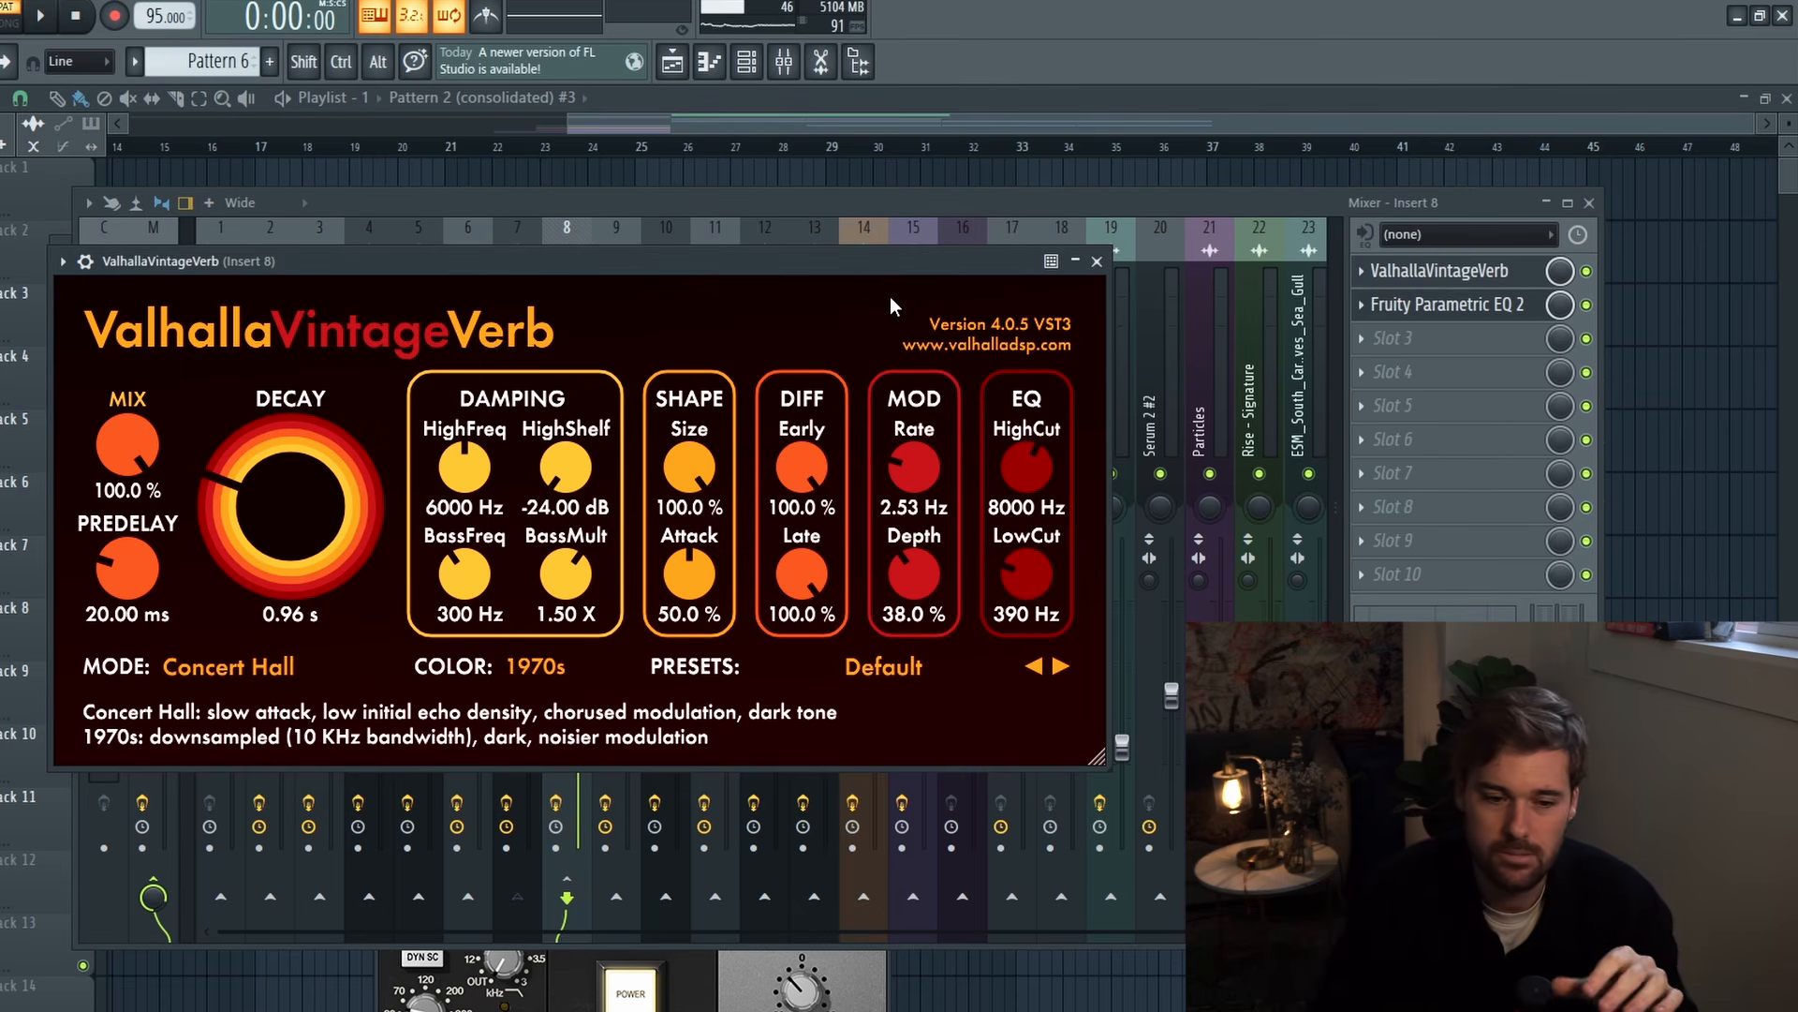
{"action": "left_click", "coordinate": [813, 194]}
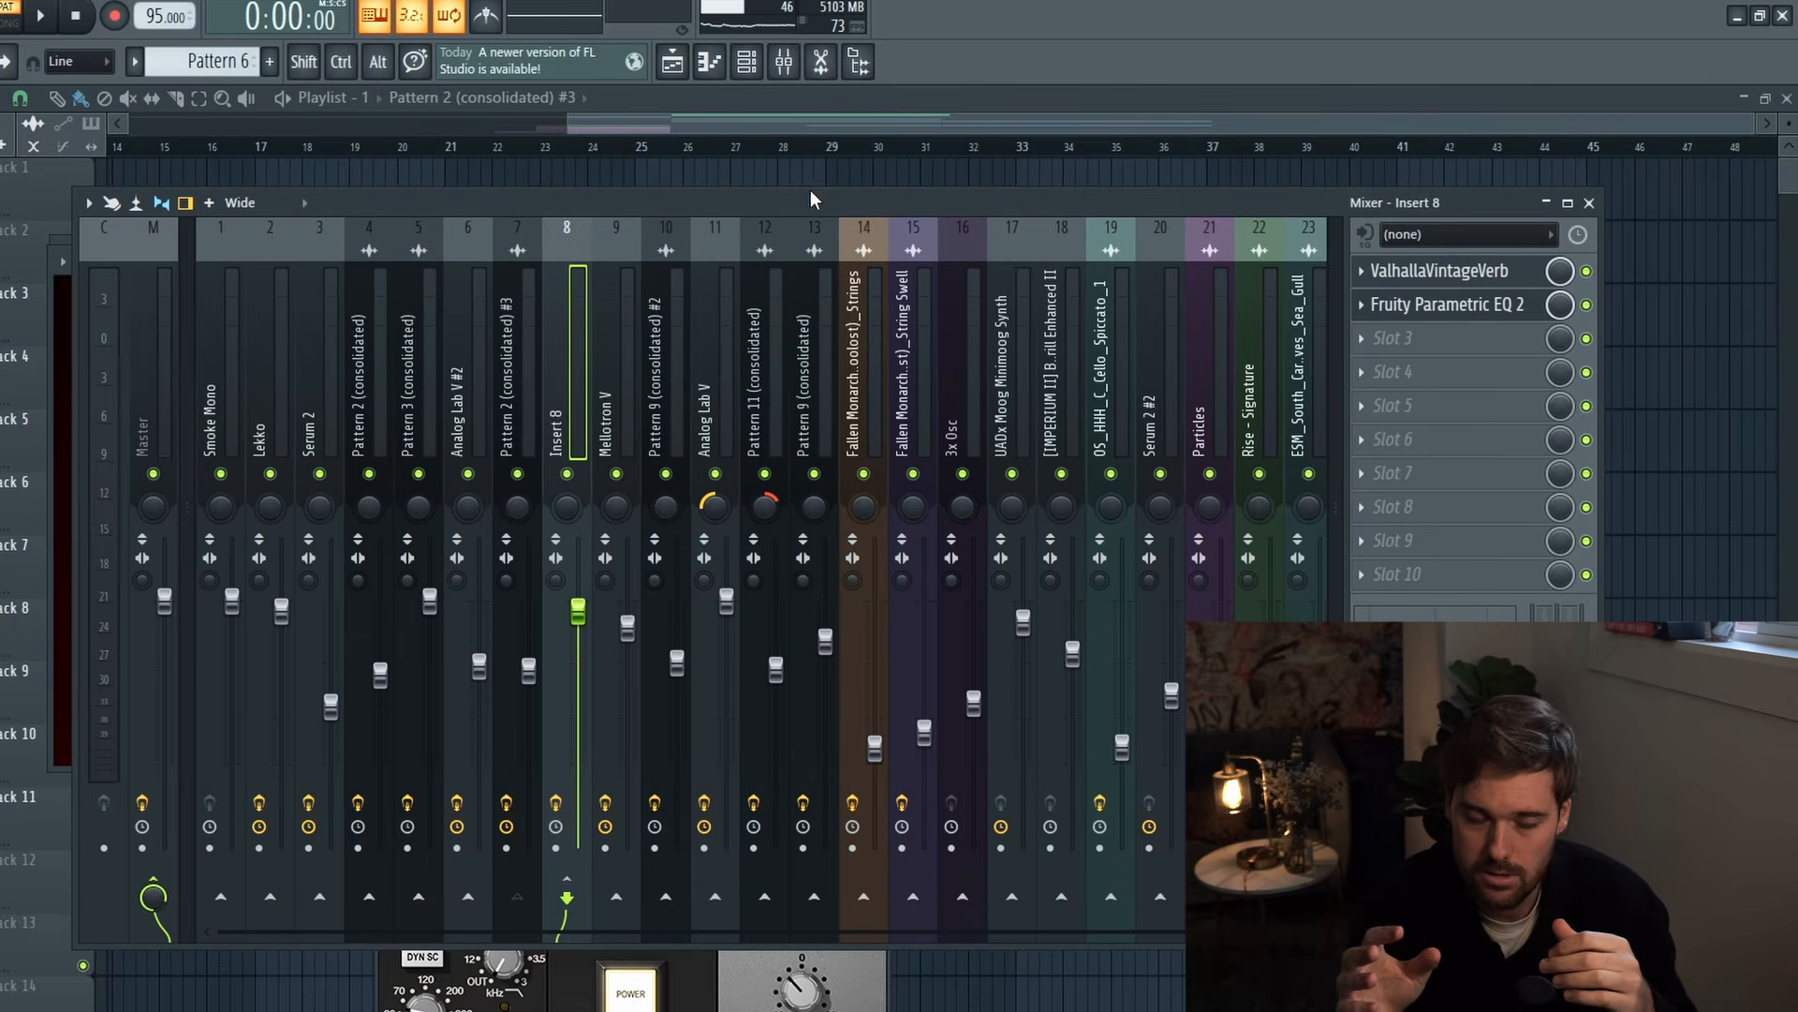
{"action": "left_click", "coordinate": [511, 390]}
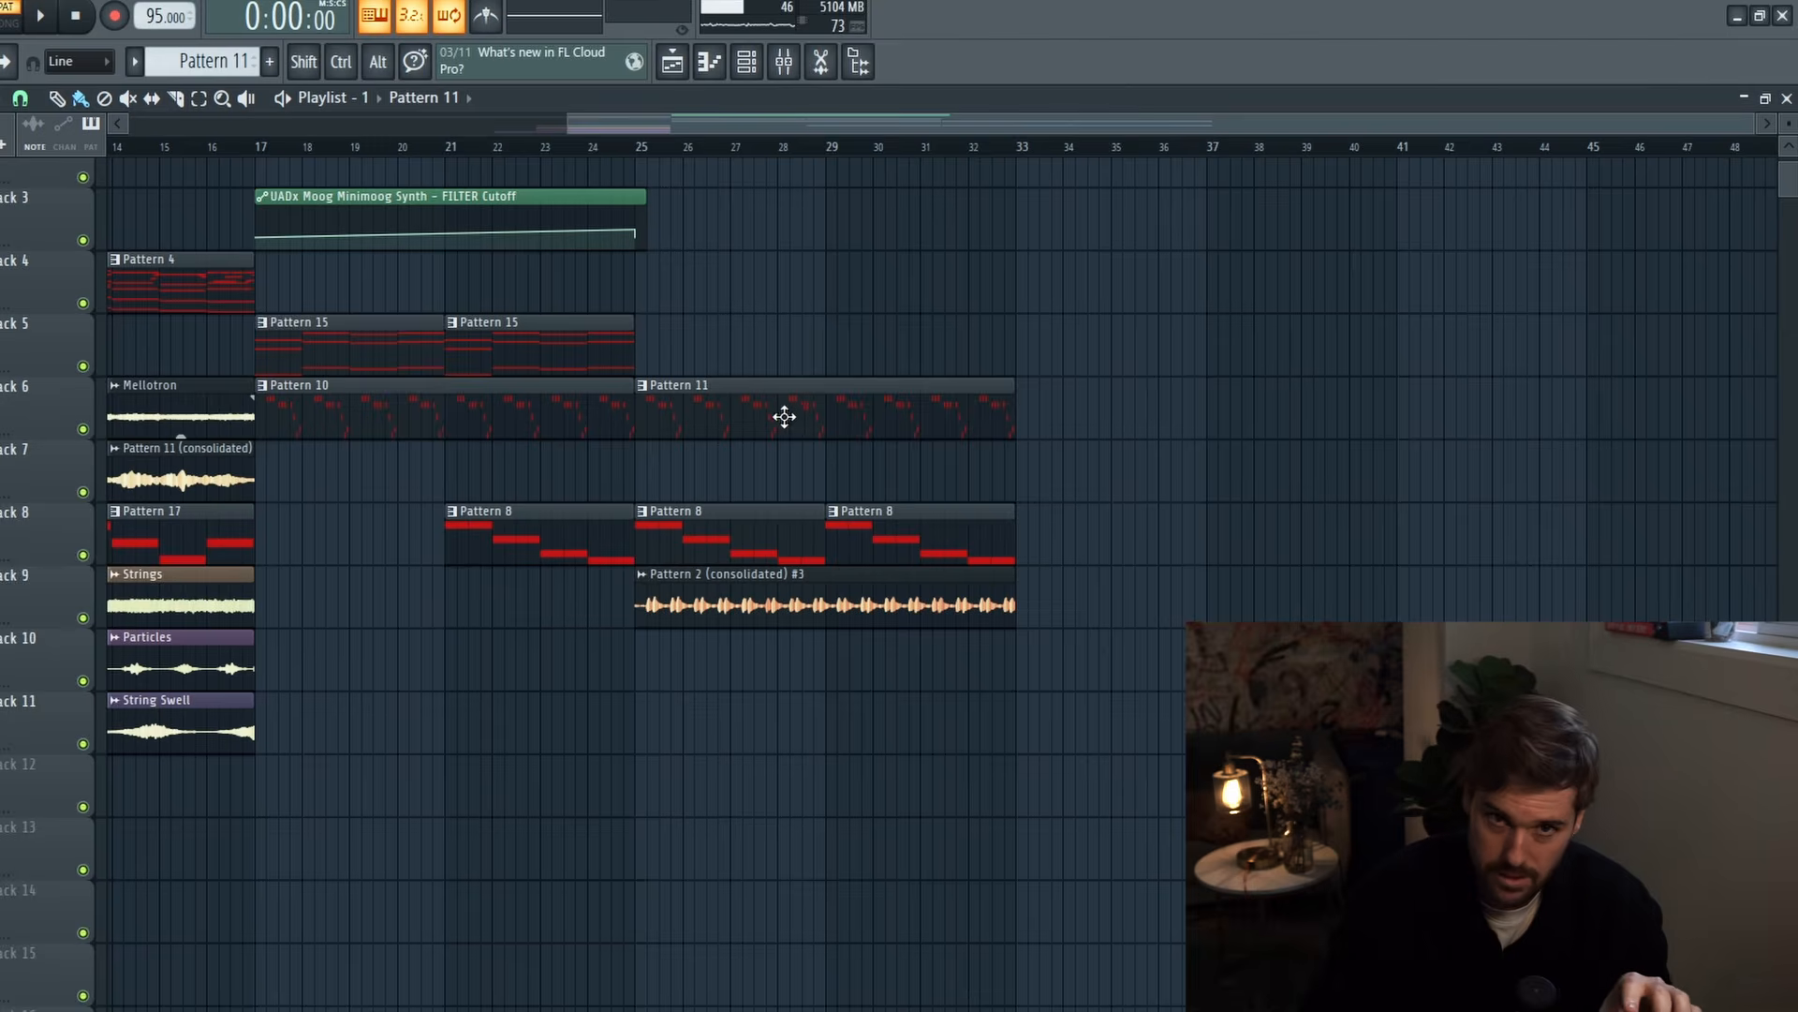
Step: Open the Pattern 11 clip on Track 6 to view its notes
{"action": "double_click", "coordinate": [784, 417]}
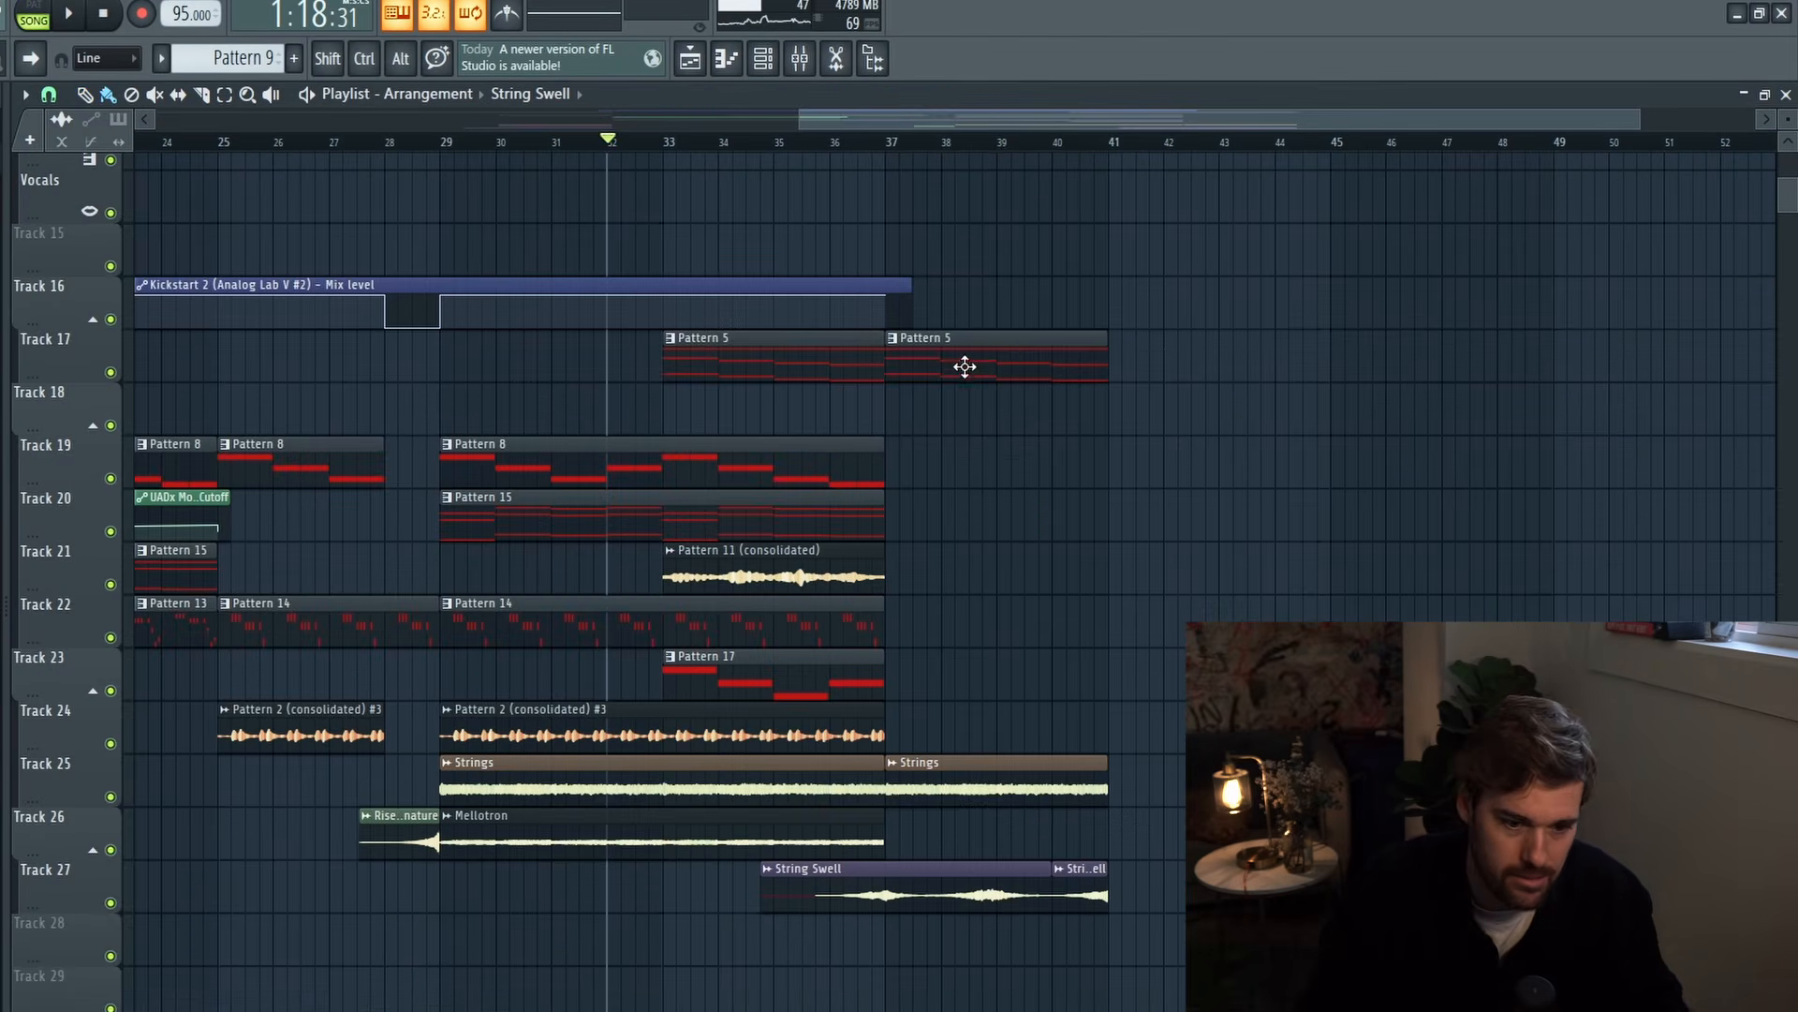
Step: Open Pattern 5 from Track 17 in the Lekko piano roll and play it from bar 1 in pattern mode
{"action": "double_click", "coordinate": [971, 365]}
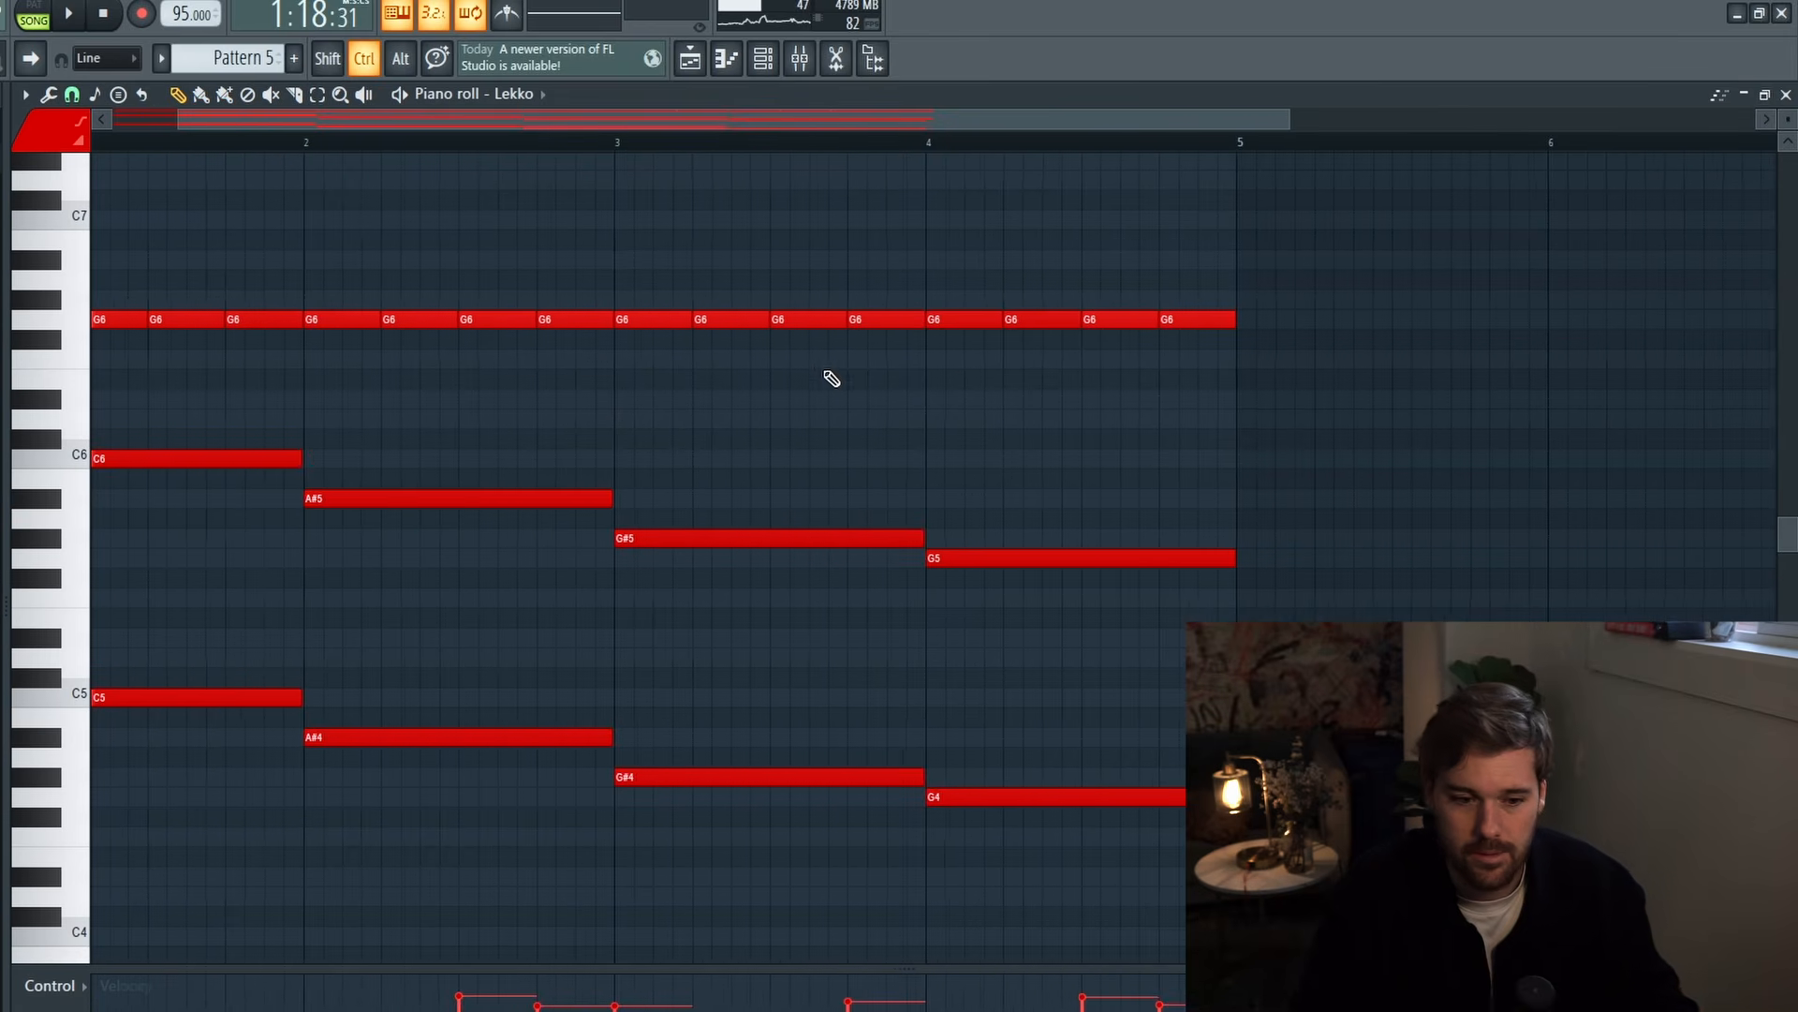
{"action": "left_click_drag", "start_coordinate": [296, 129], "coordinate": [229, 130]}
{"action": "key", "text": "l"}
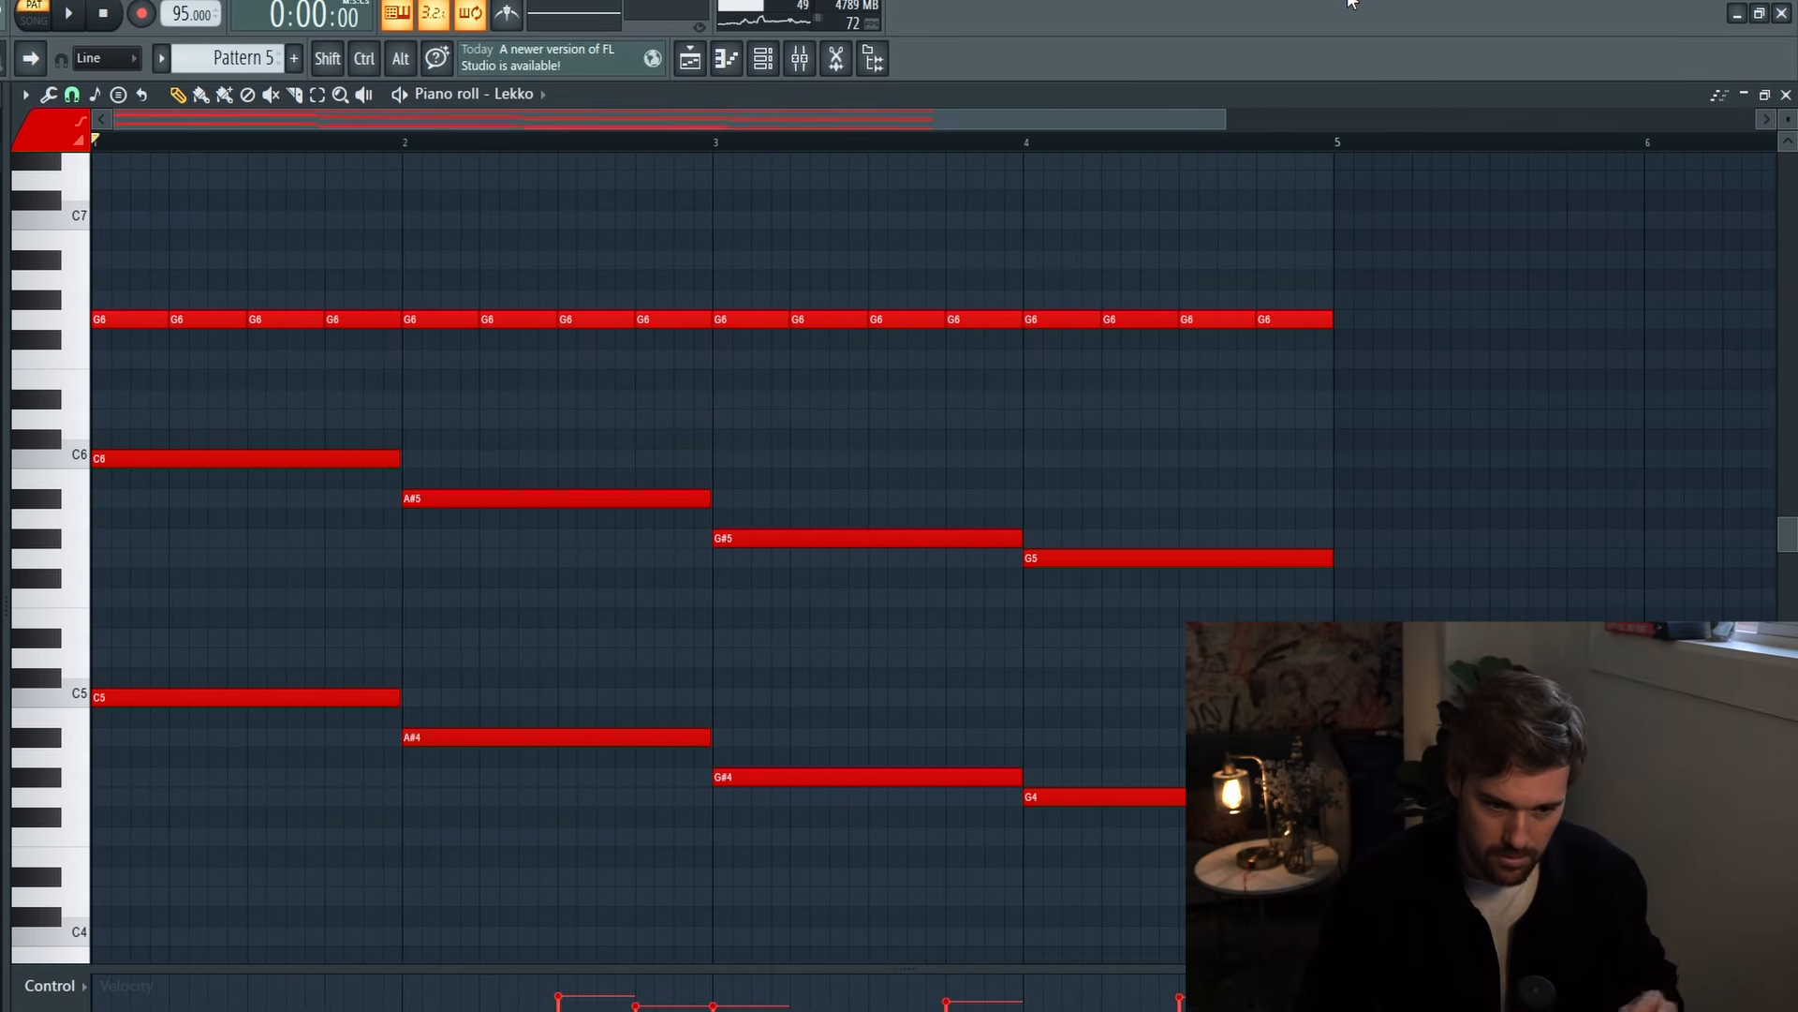
{"action": "key", "text": "space"}
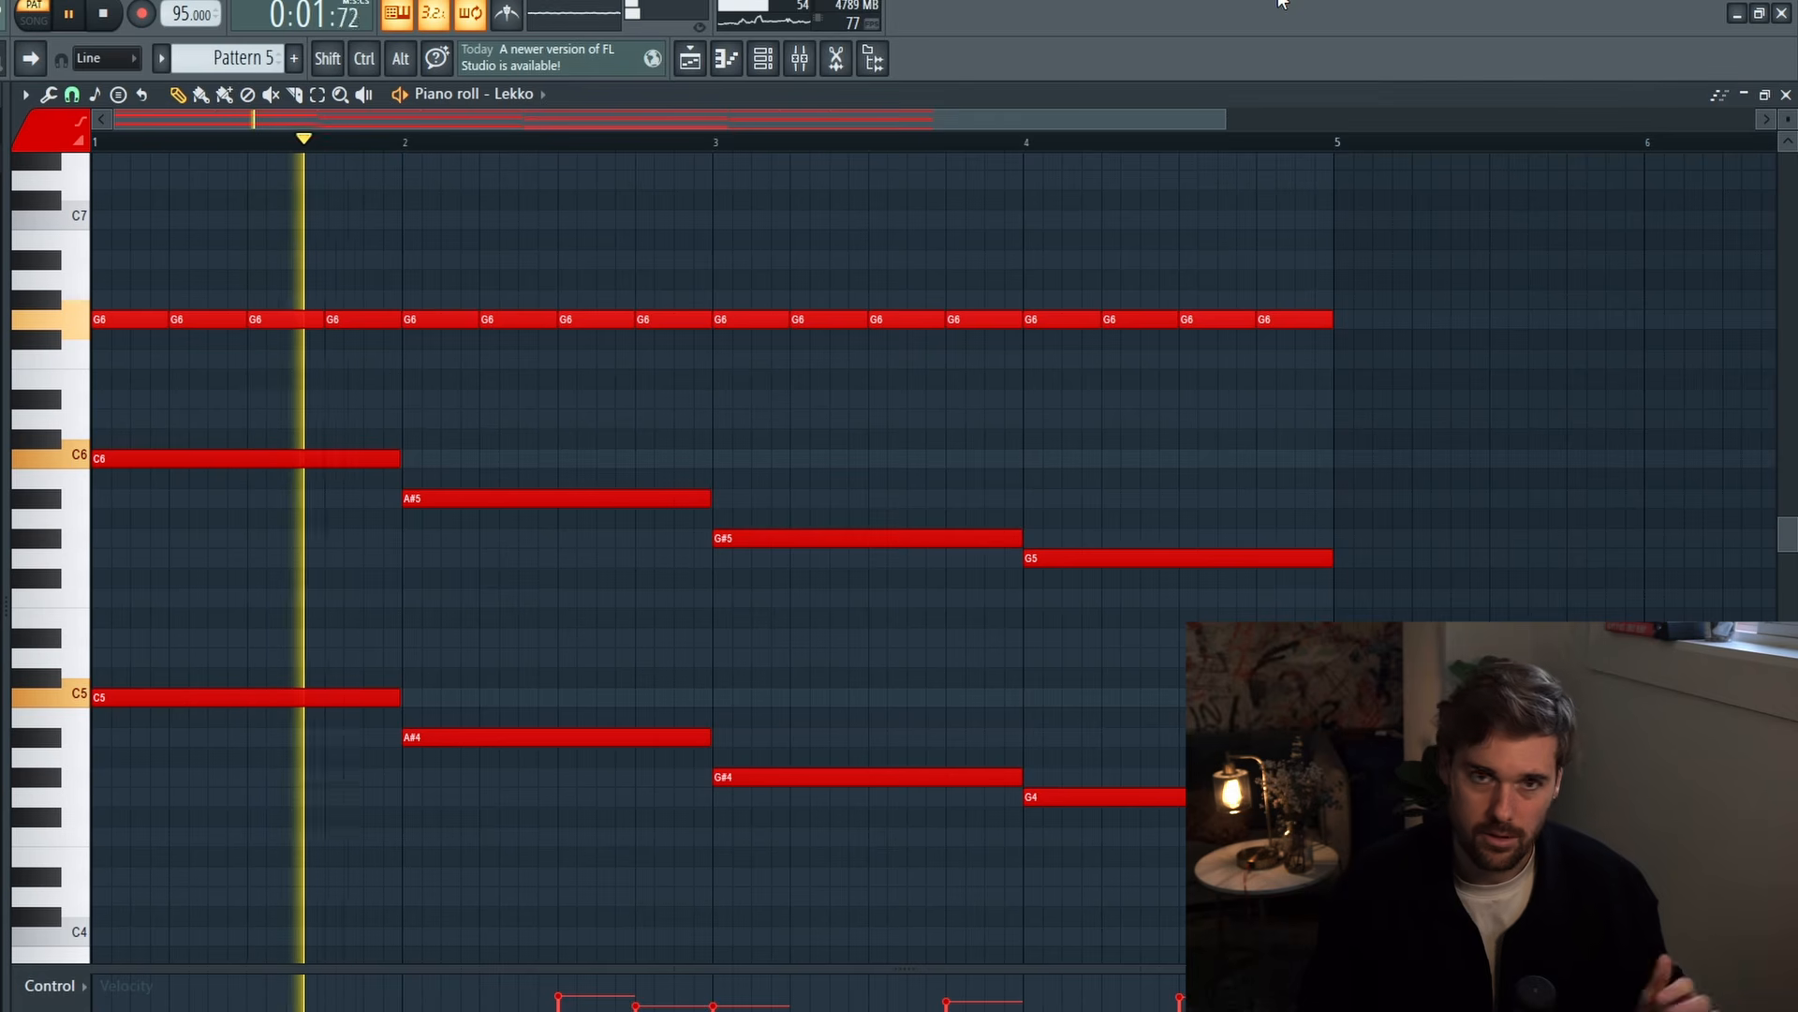